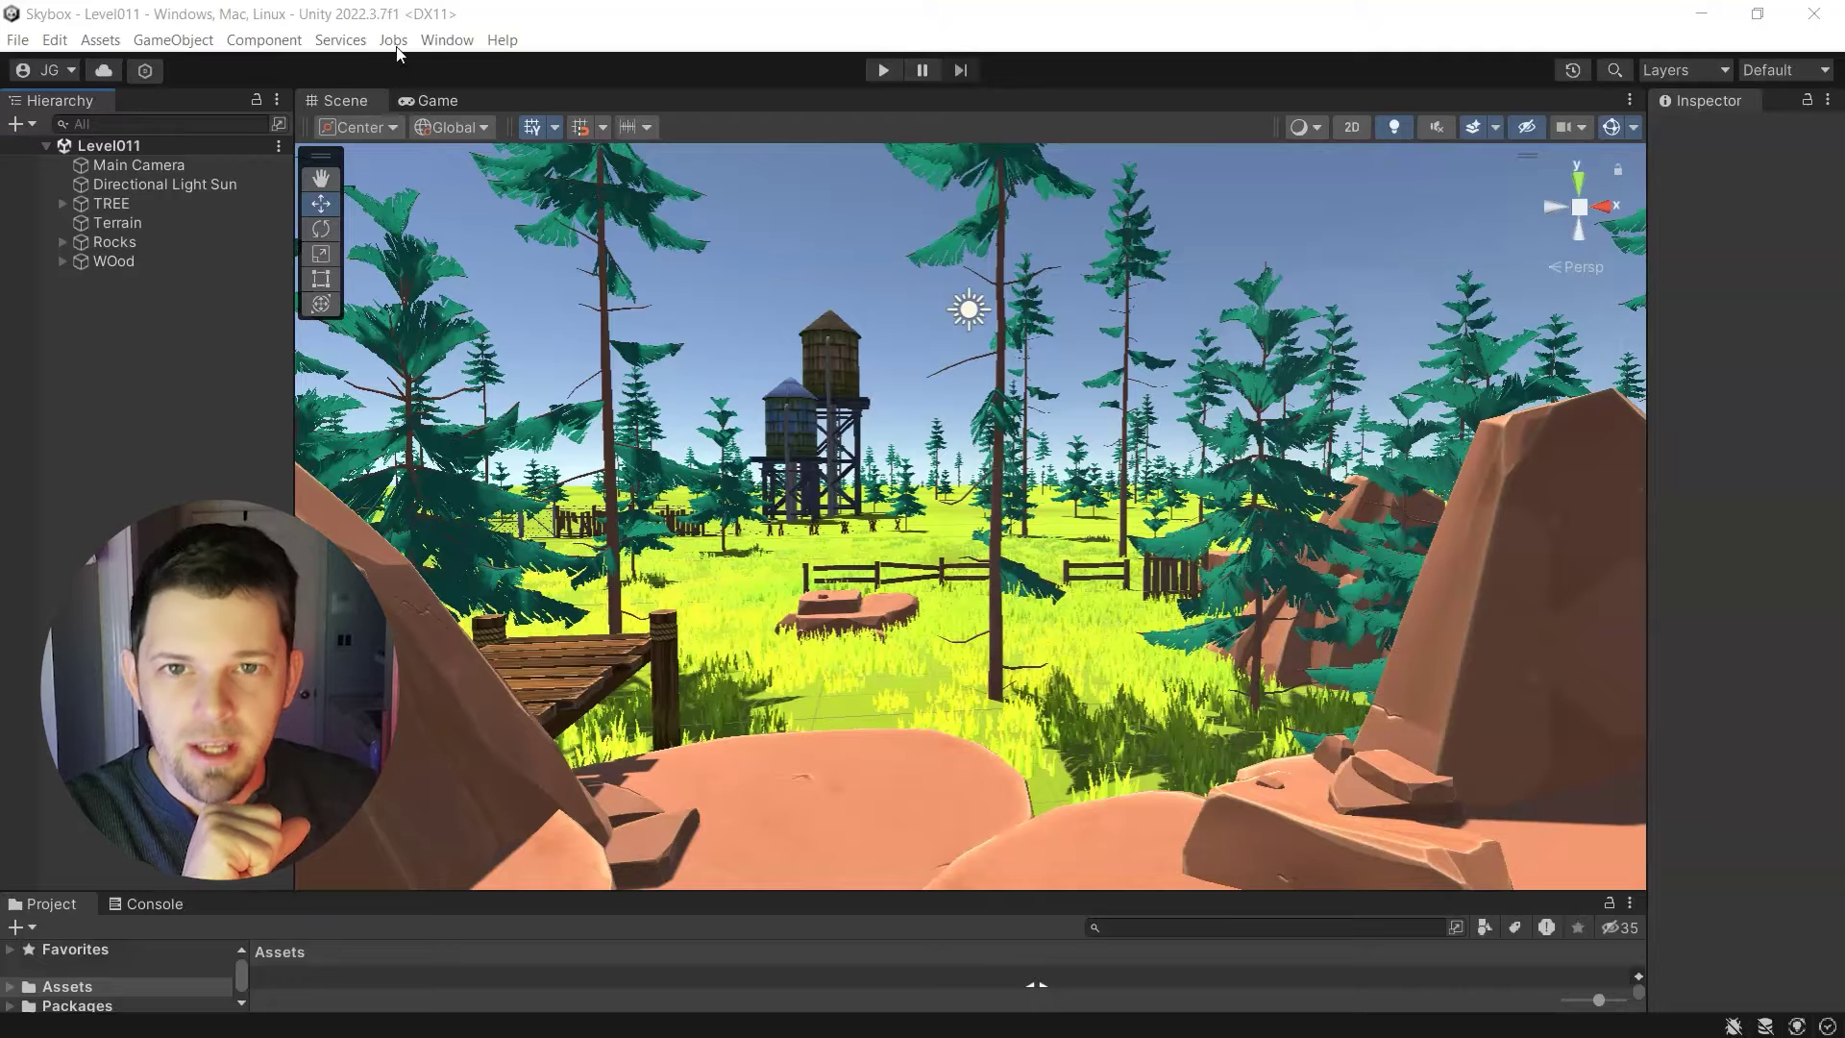
Open the Package Manager, search My Assets for "fantasy" and select the Fantasy Skybox FREE package
{"action": "left_click", "coordinate": [425, 38]}
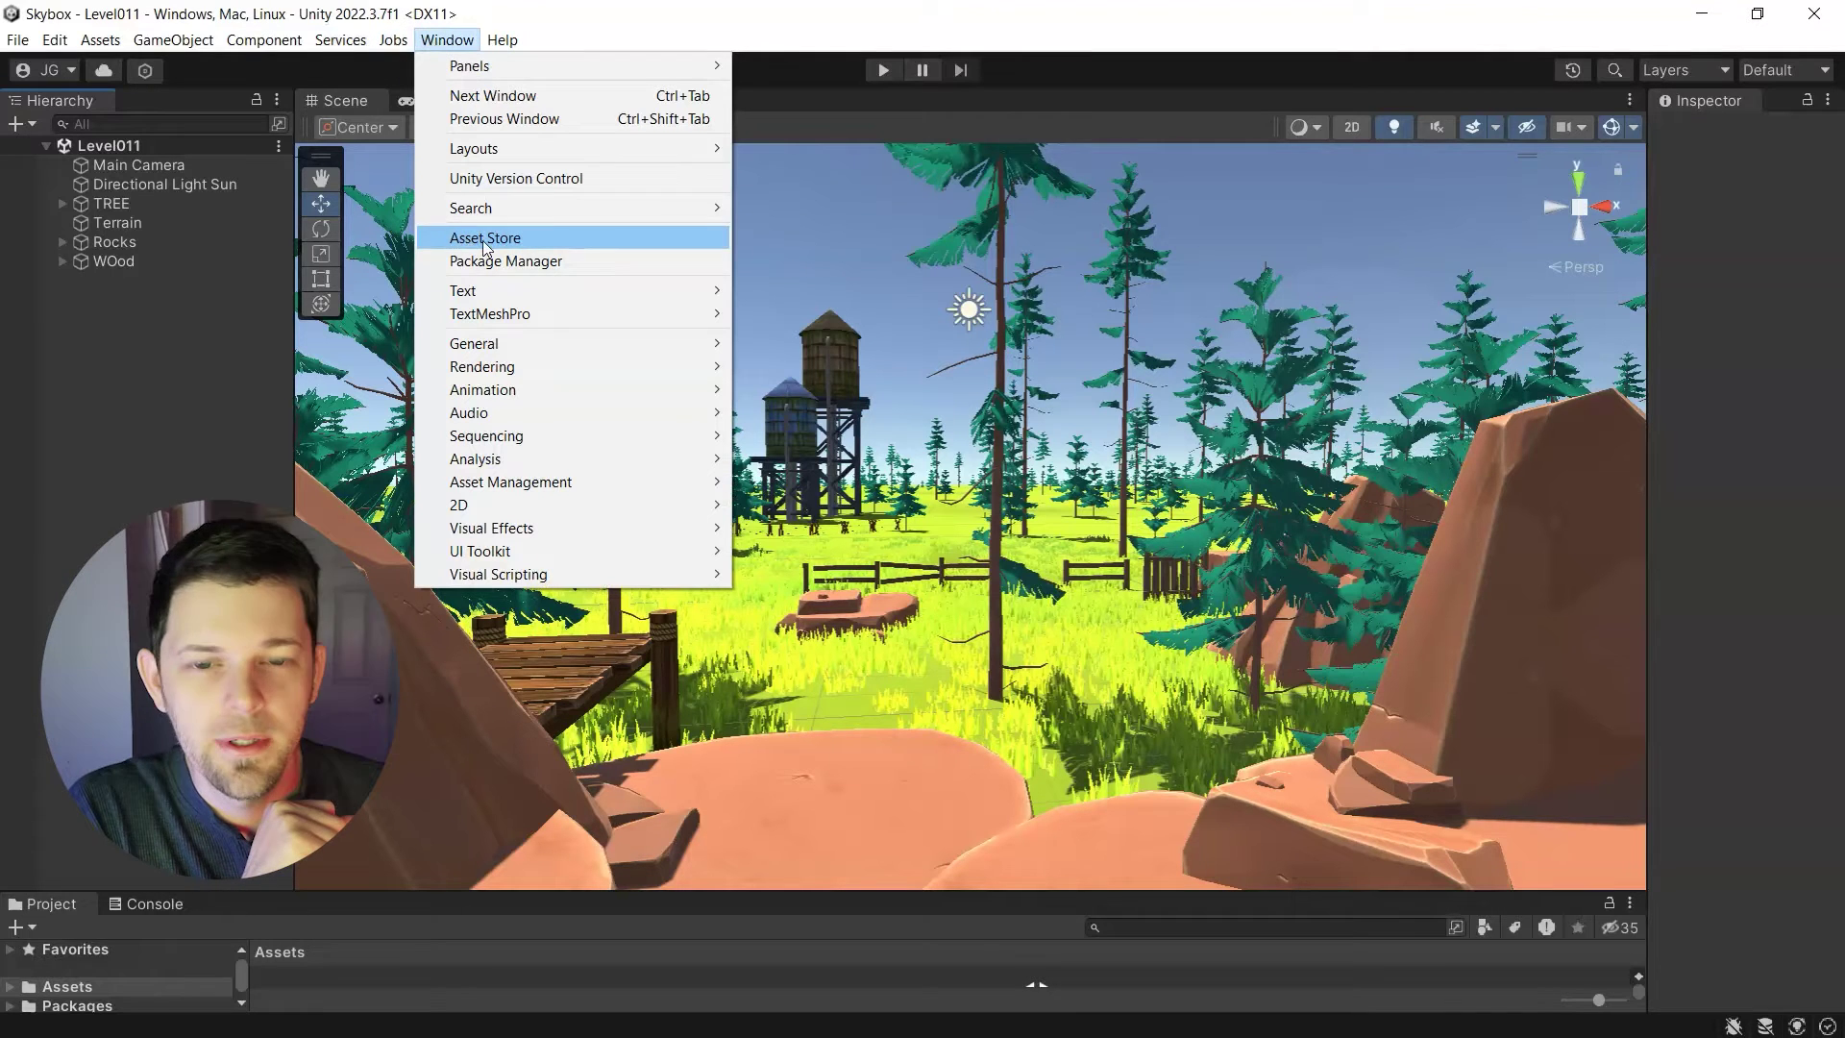
{"action": "left_click", "coordinate": [527, 260]}
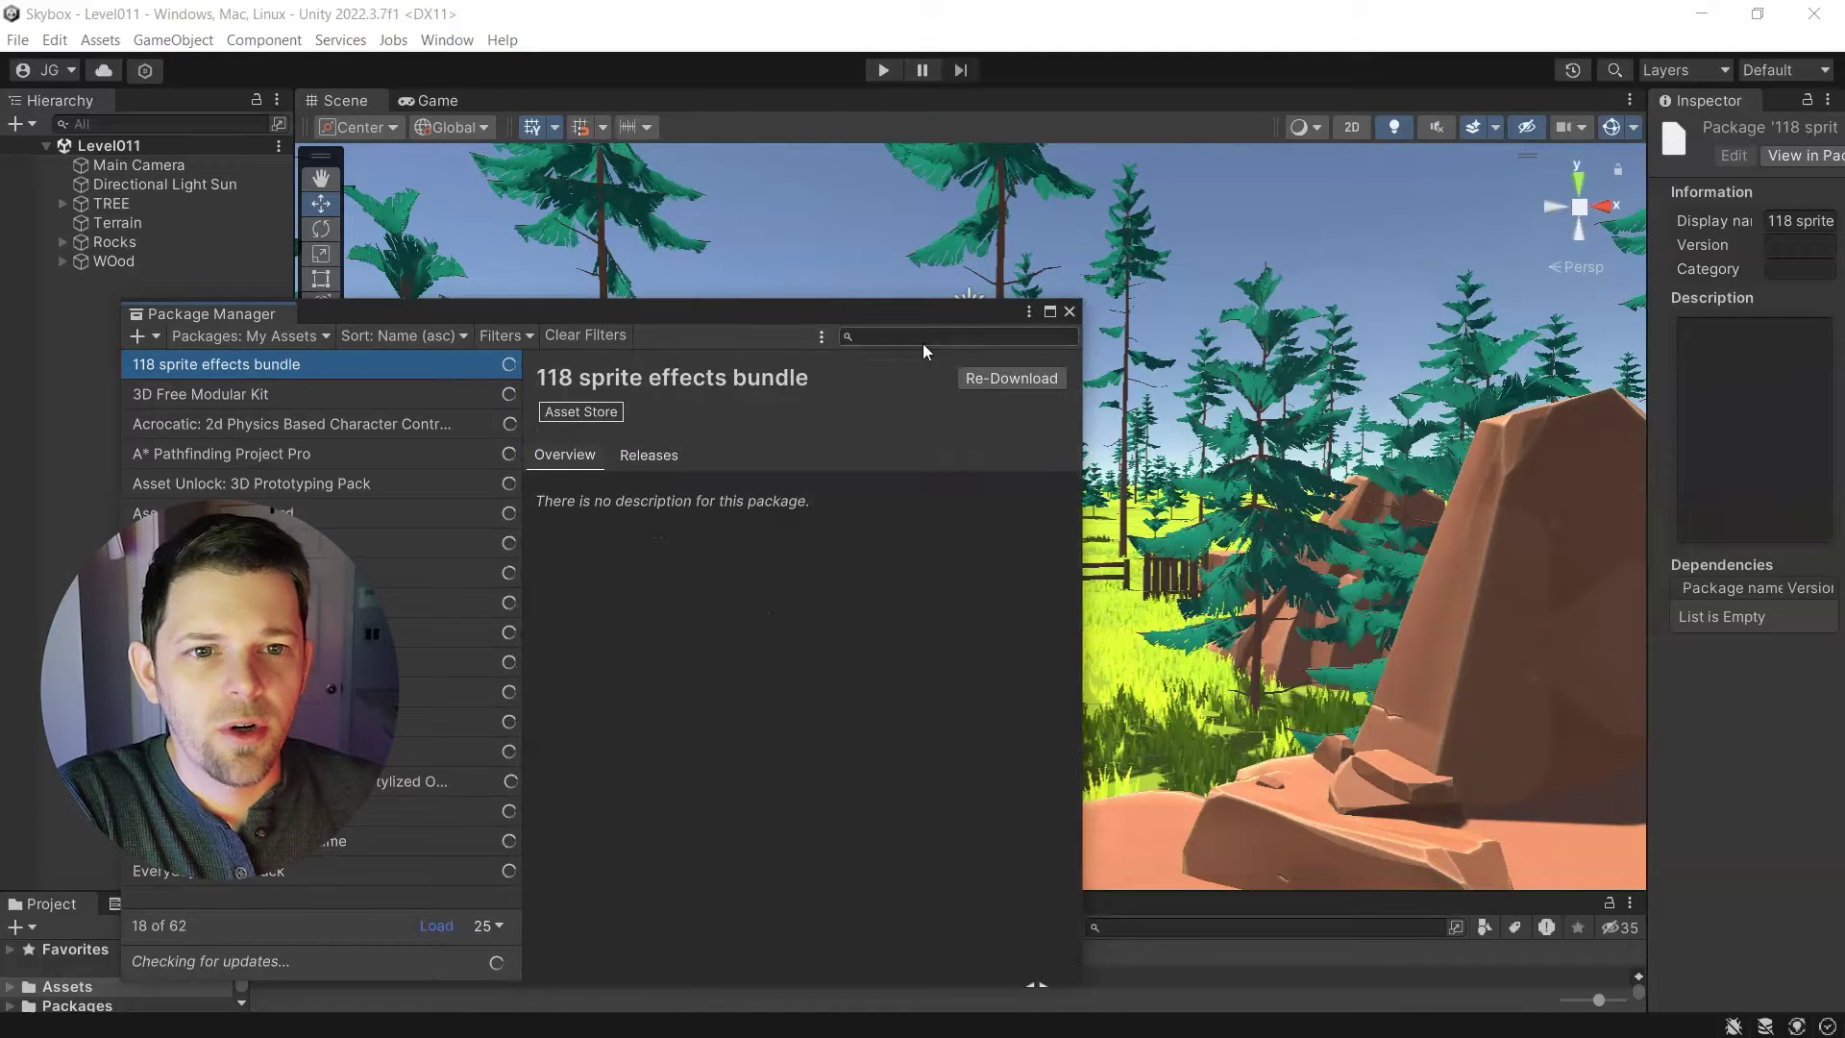
{"action": "left_click", "coordinate": [885, 335]}
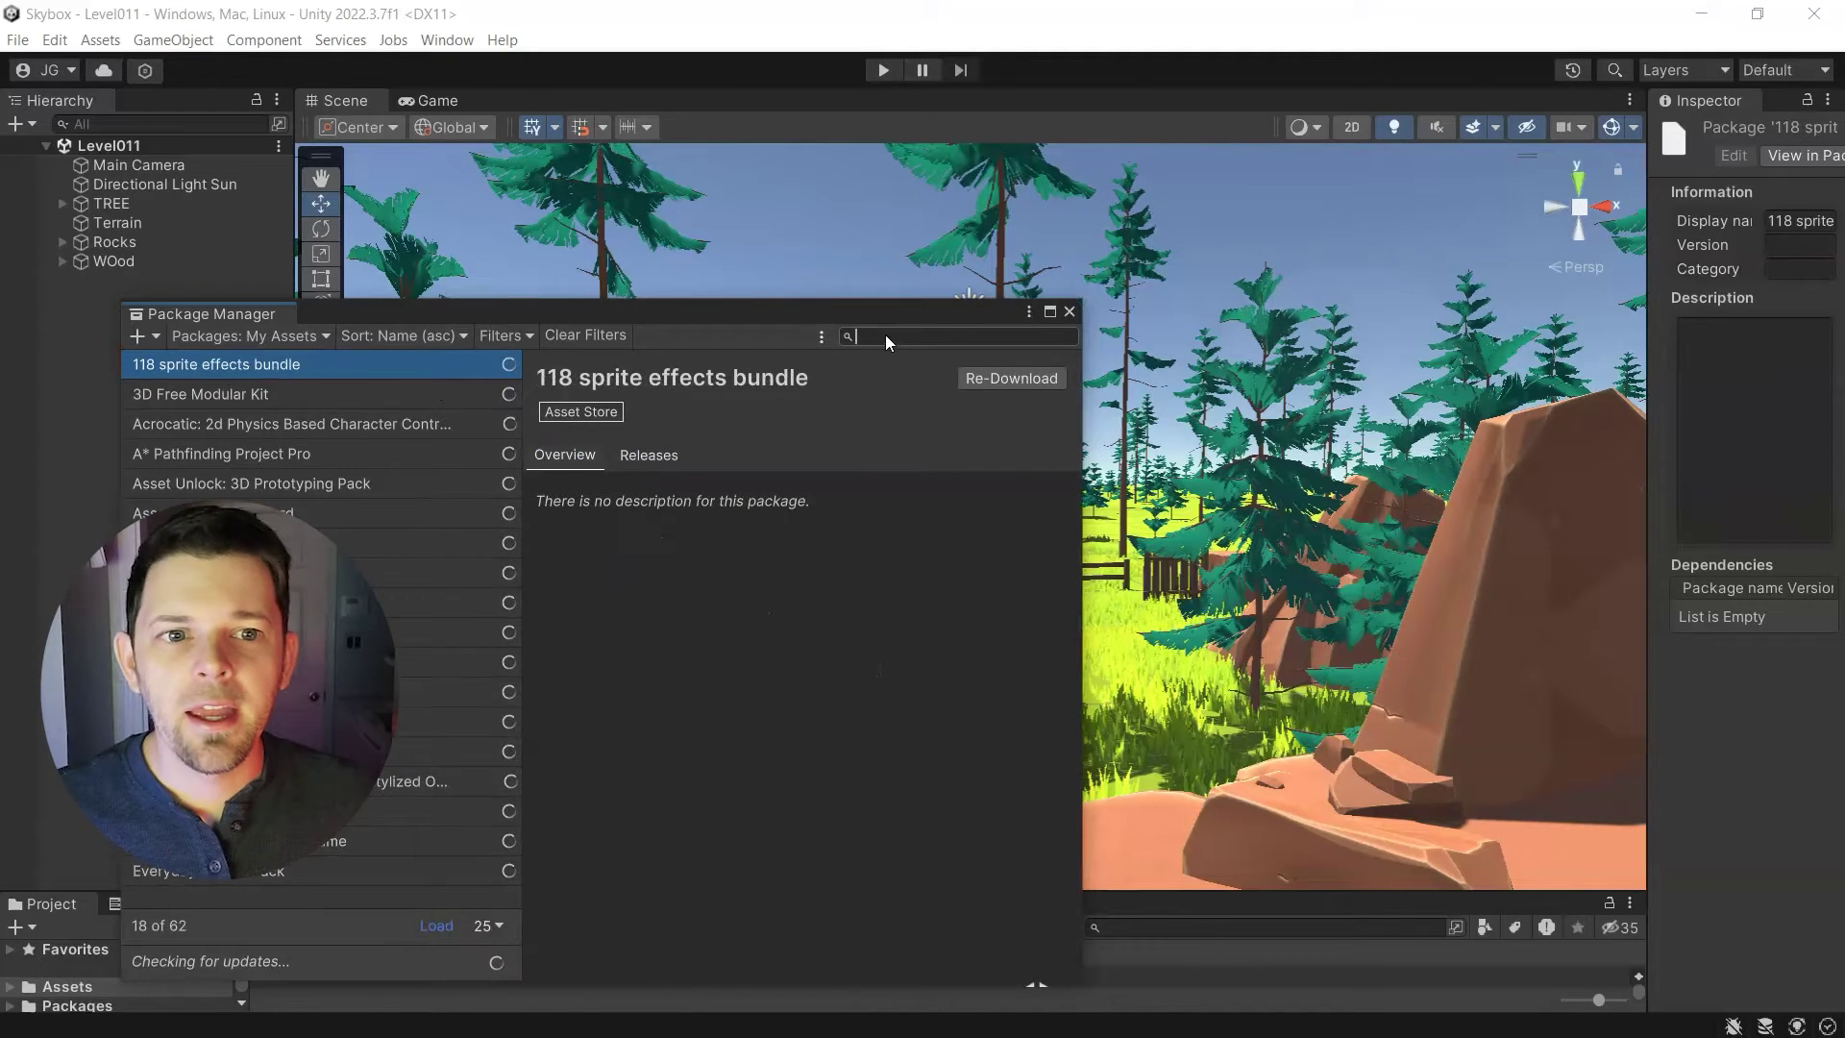
{"action": "type", "text": "fantasy"}
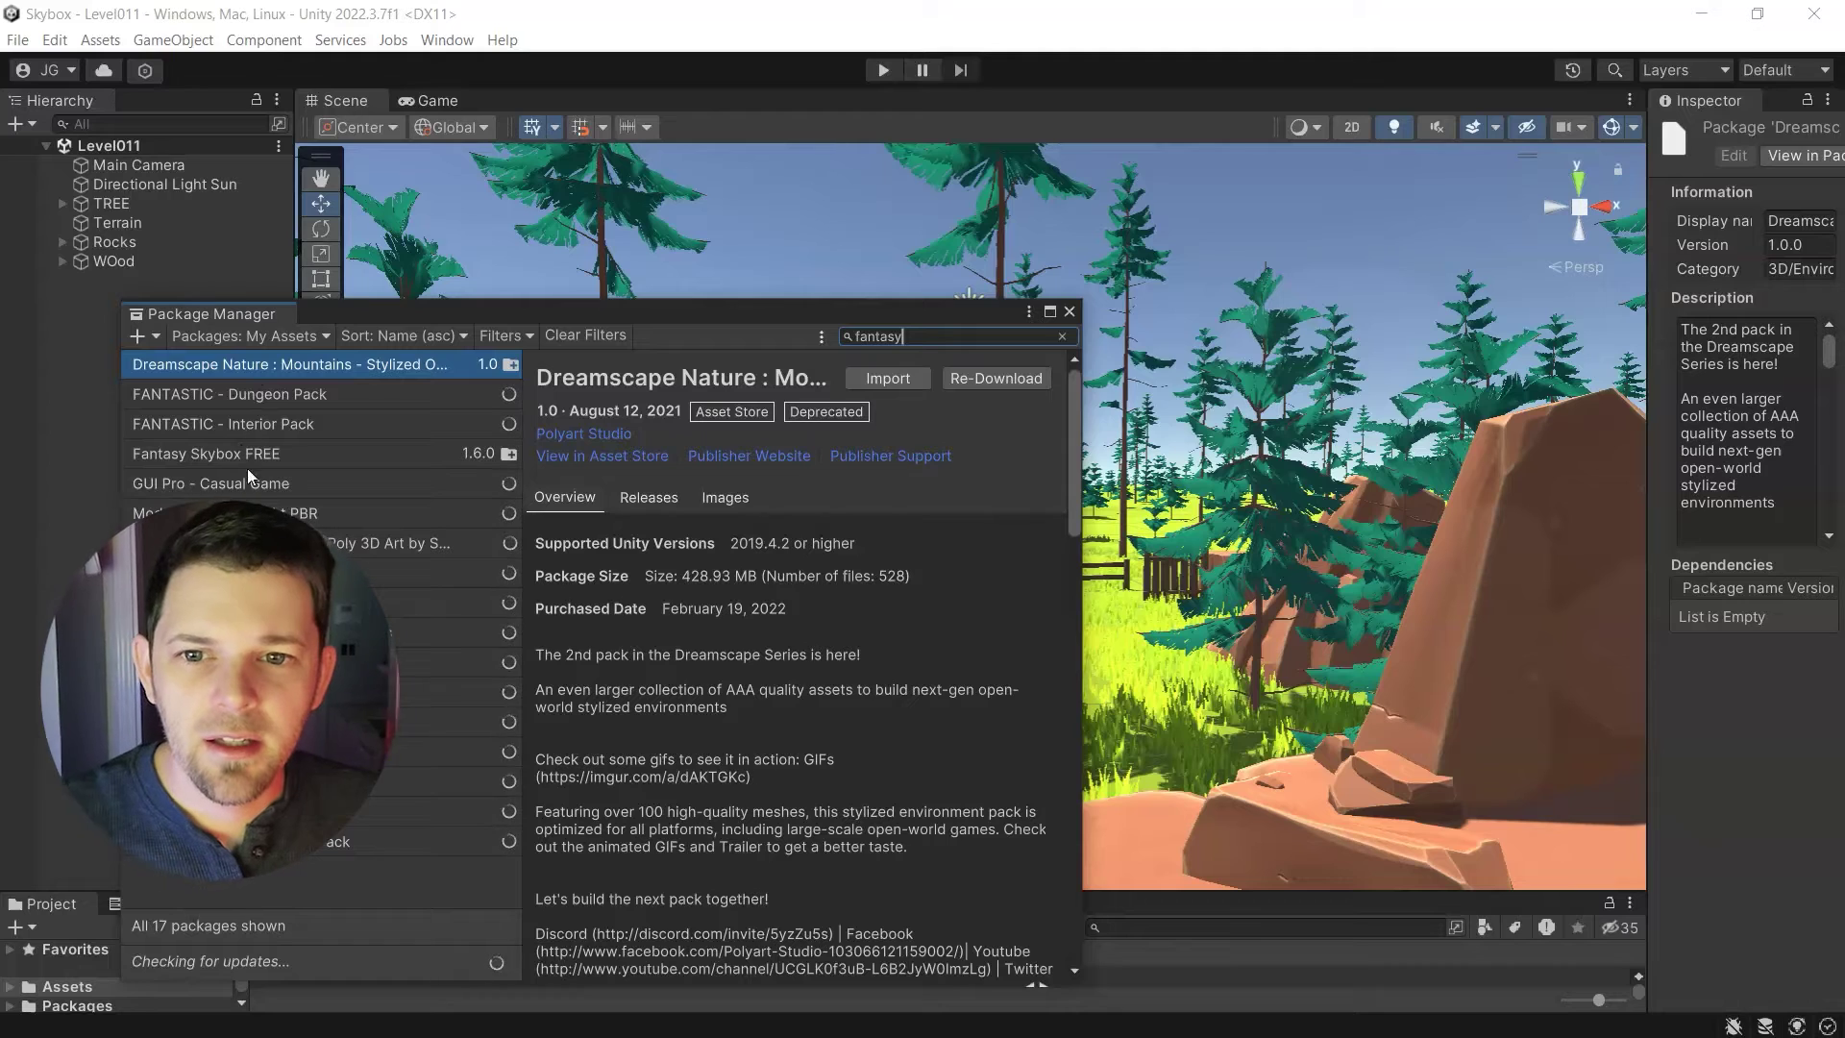
{"action": "left_click", "coordinate": [238, 457]}
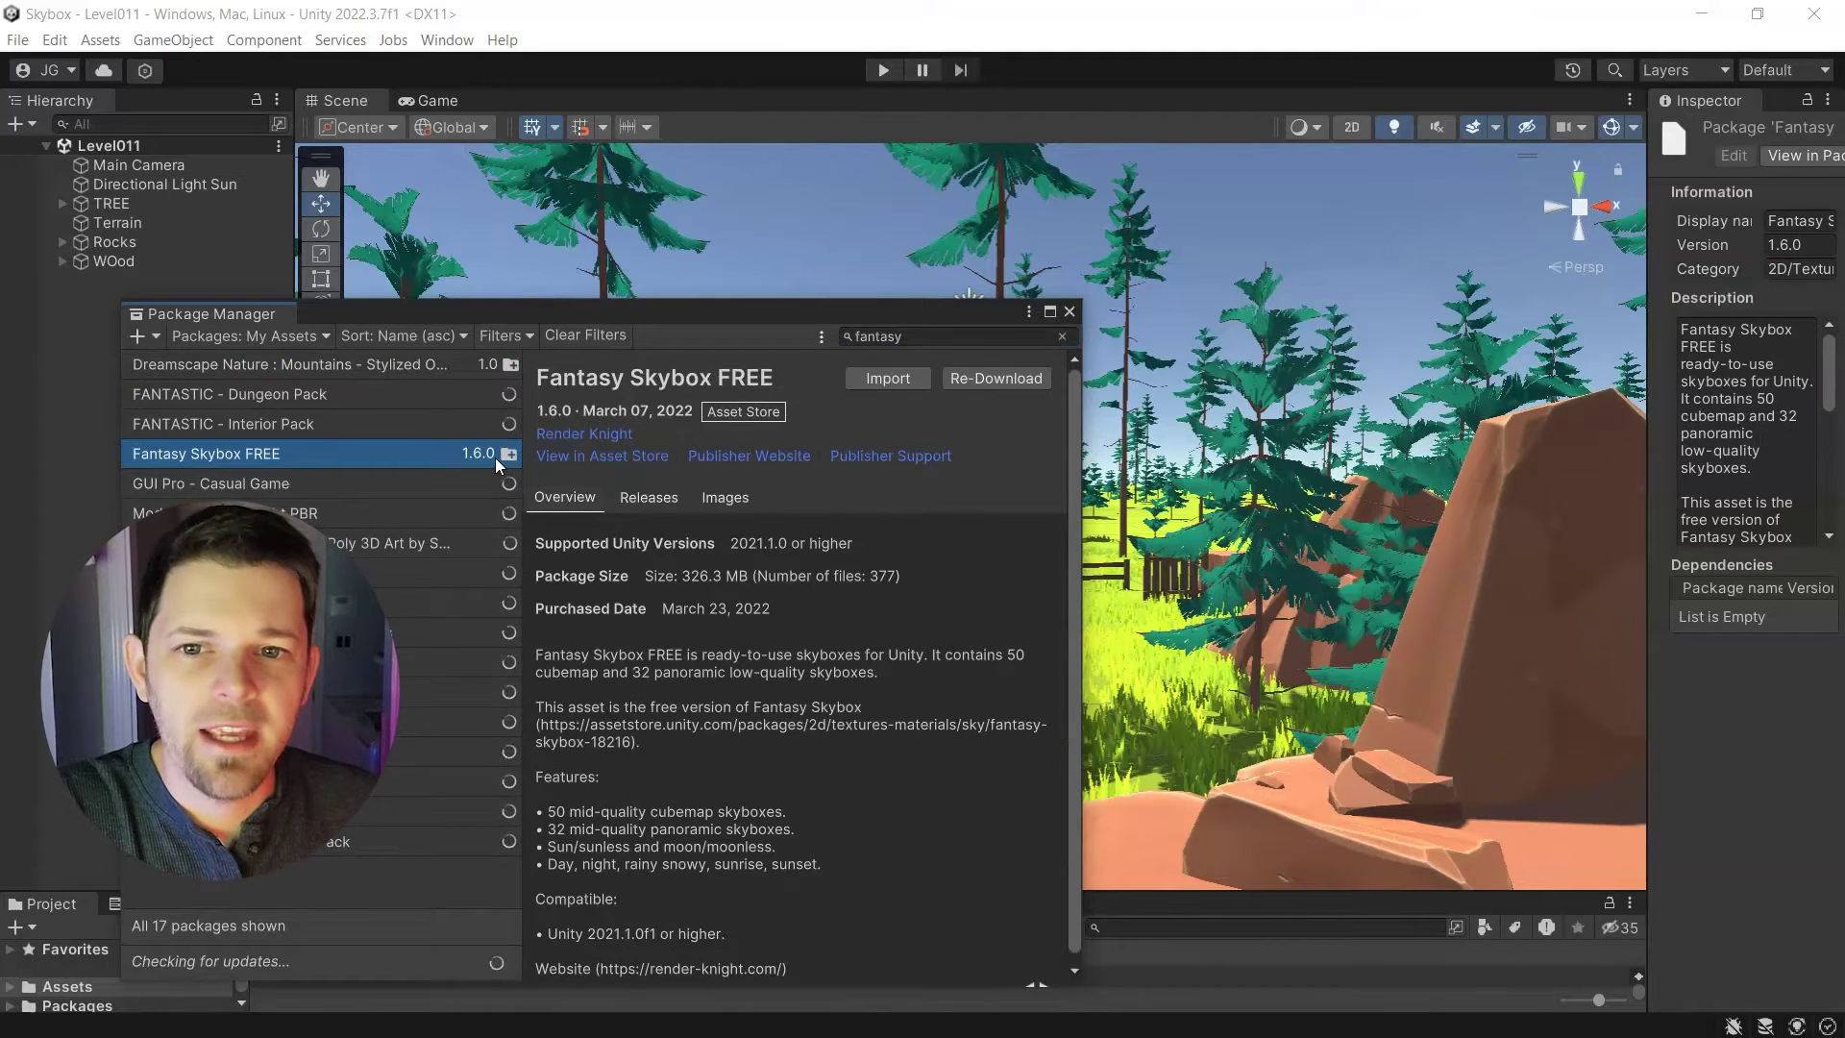
{"action": "left_click", "coordinate": [299, 334]}
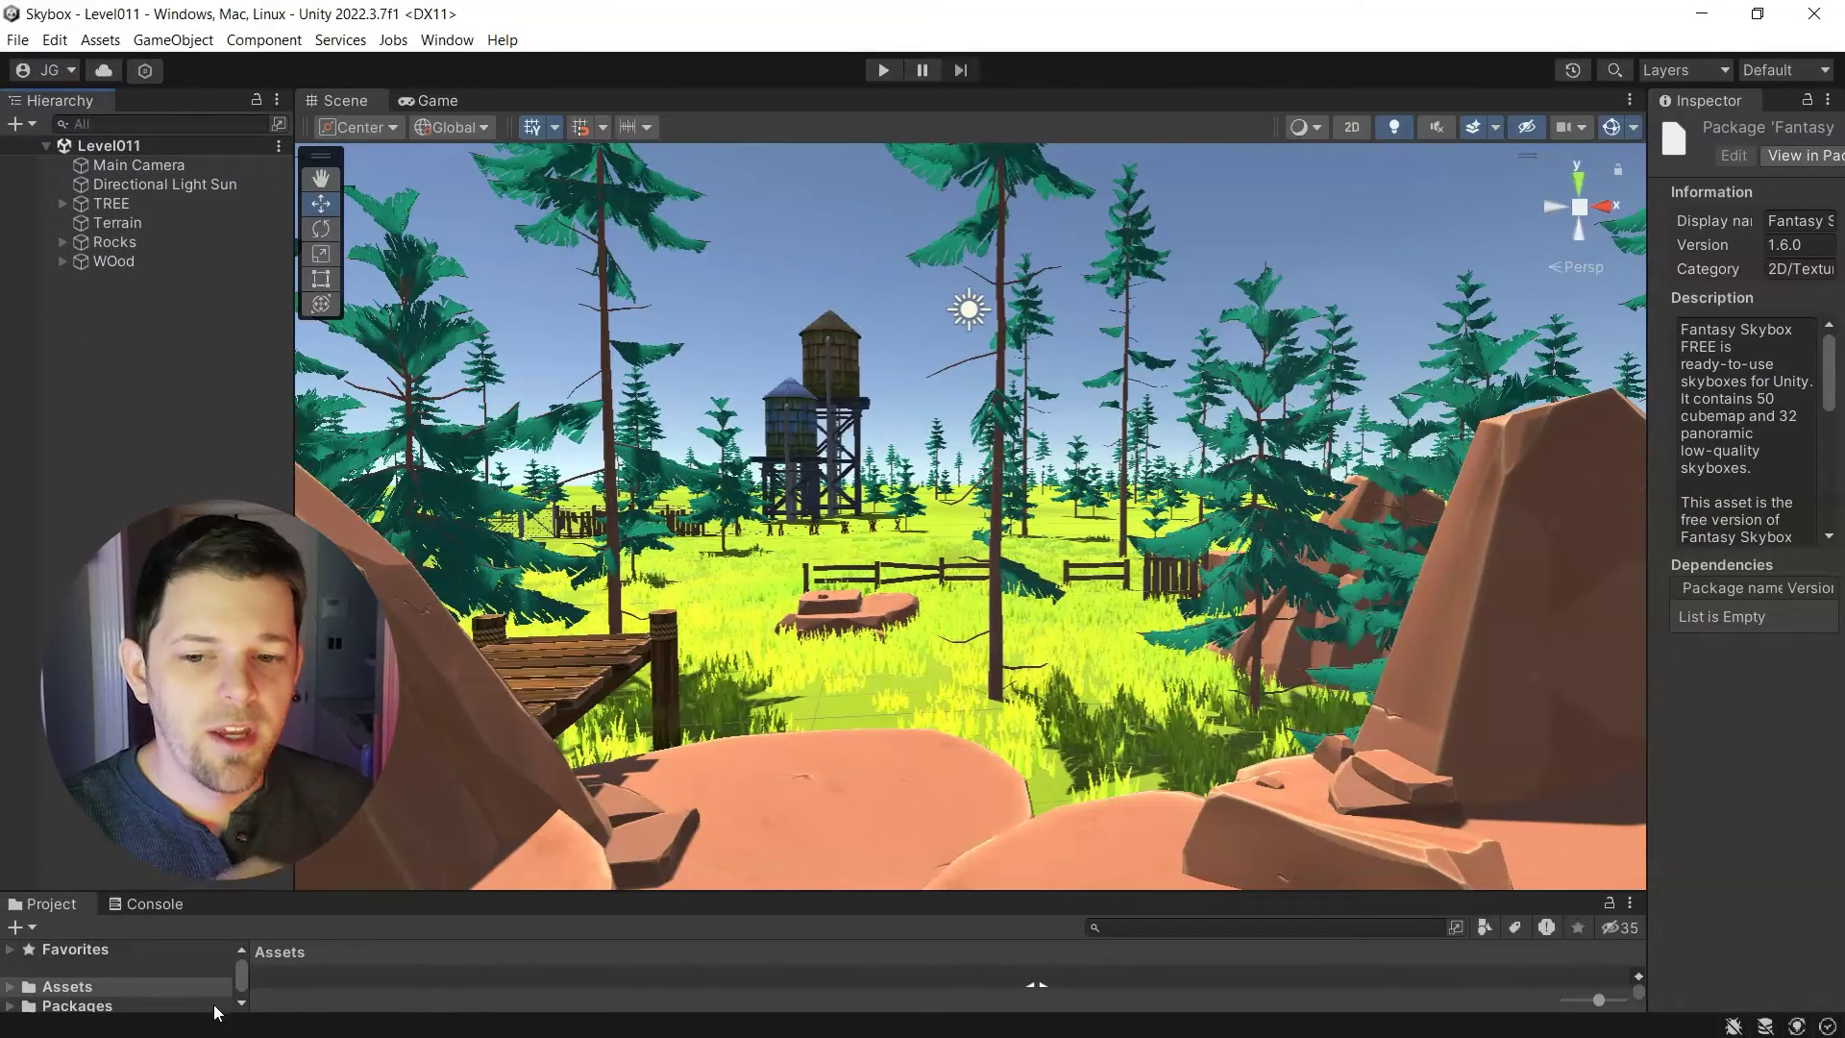
Enlarge the project browser and browse the skybox assets in Fantasy Skybox FREE > Cubemaps > Classic
{"action": "left_click_drag", "start_coordinate": [458, 894], "coordinate": [515, 645]}
{"action": "double_click", "coordinate": [381, 782]}
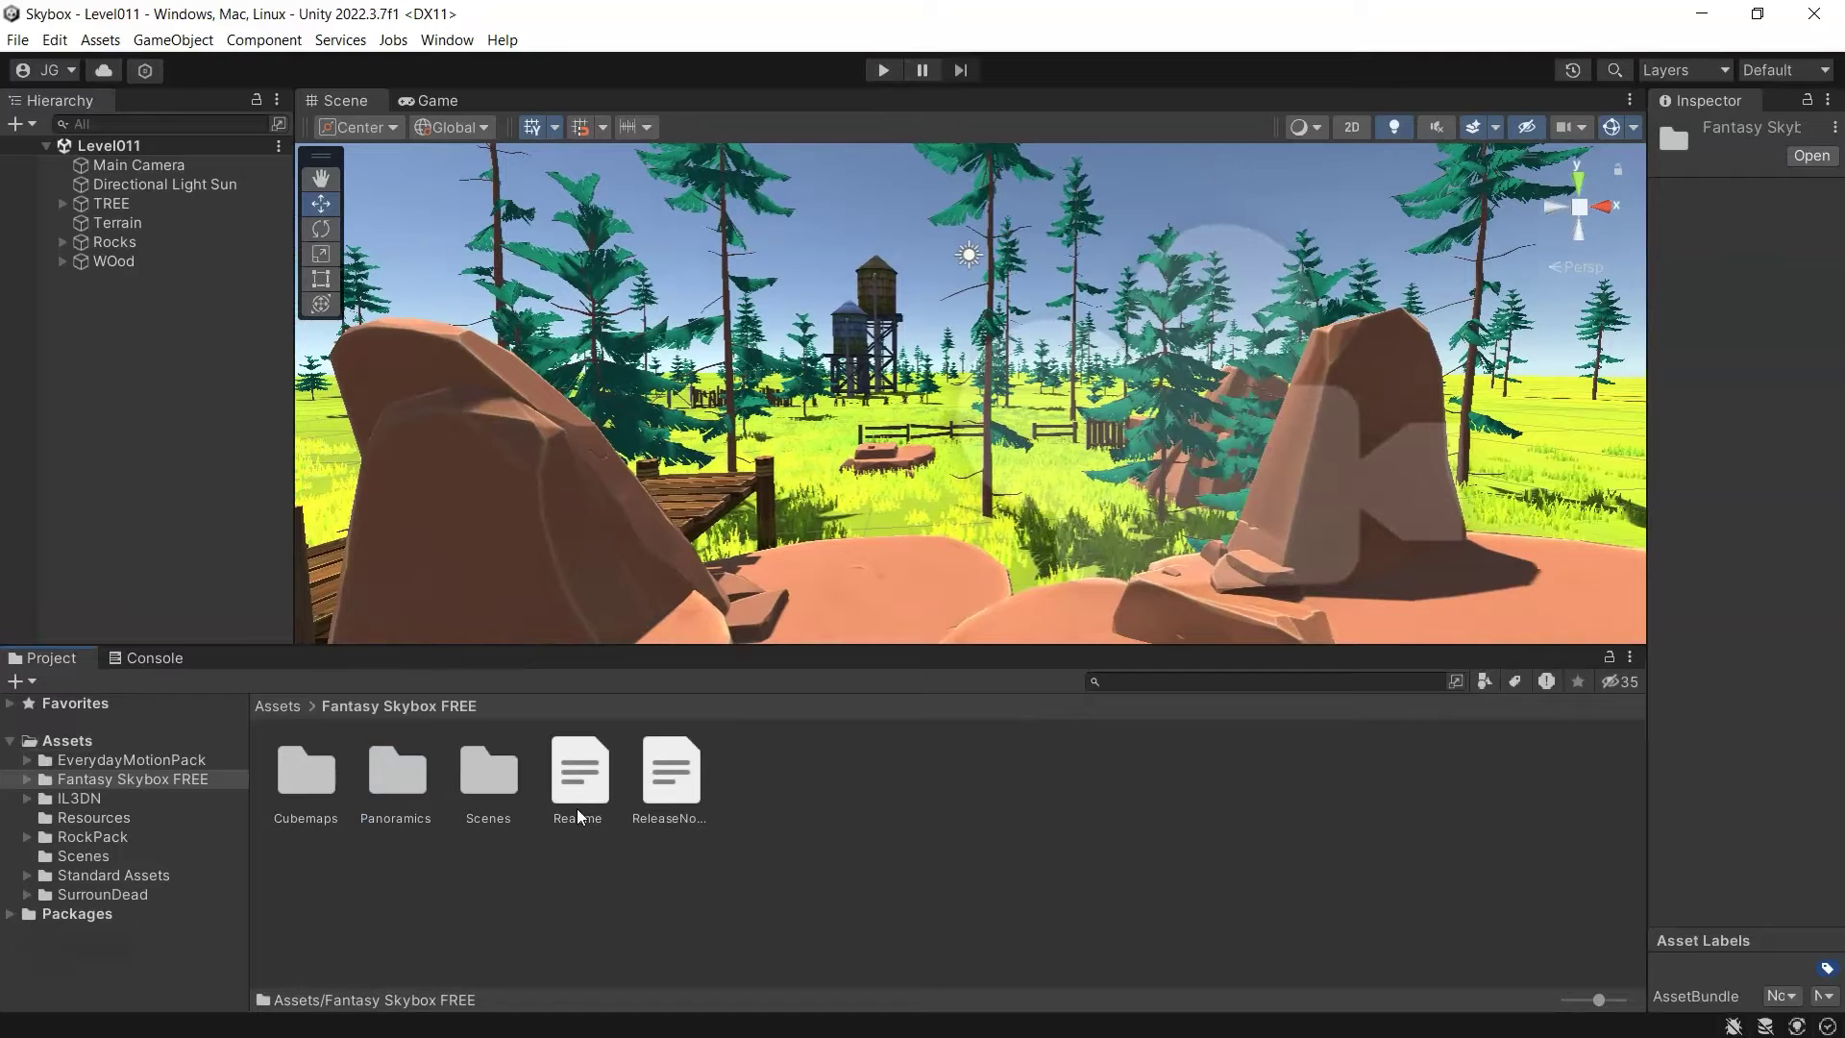
{"action": "double_click", "coordinate": [315, 784]}
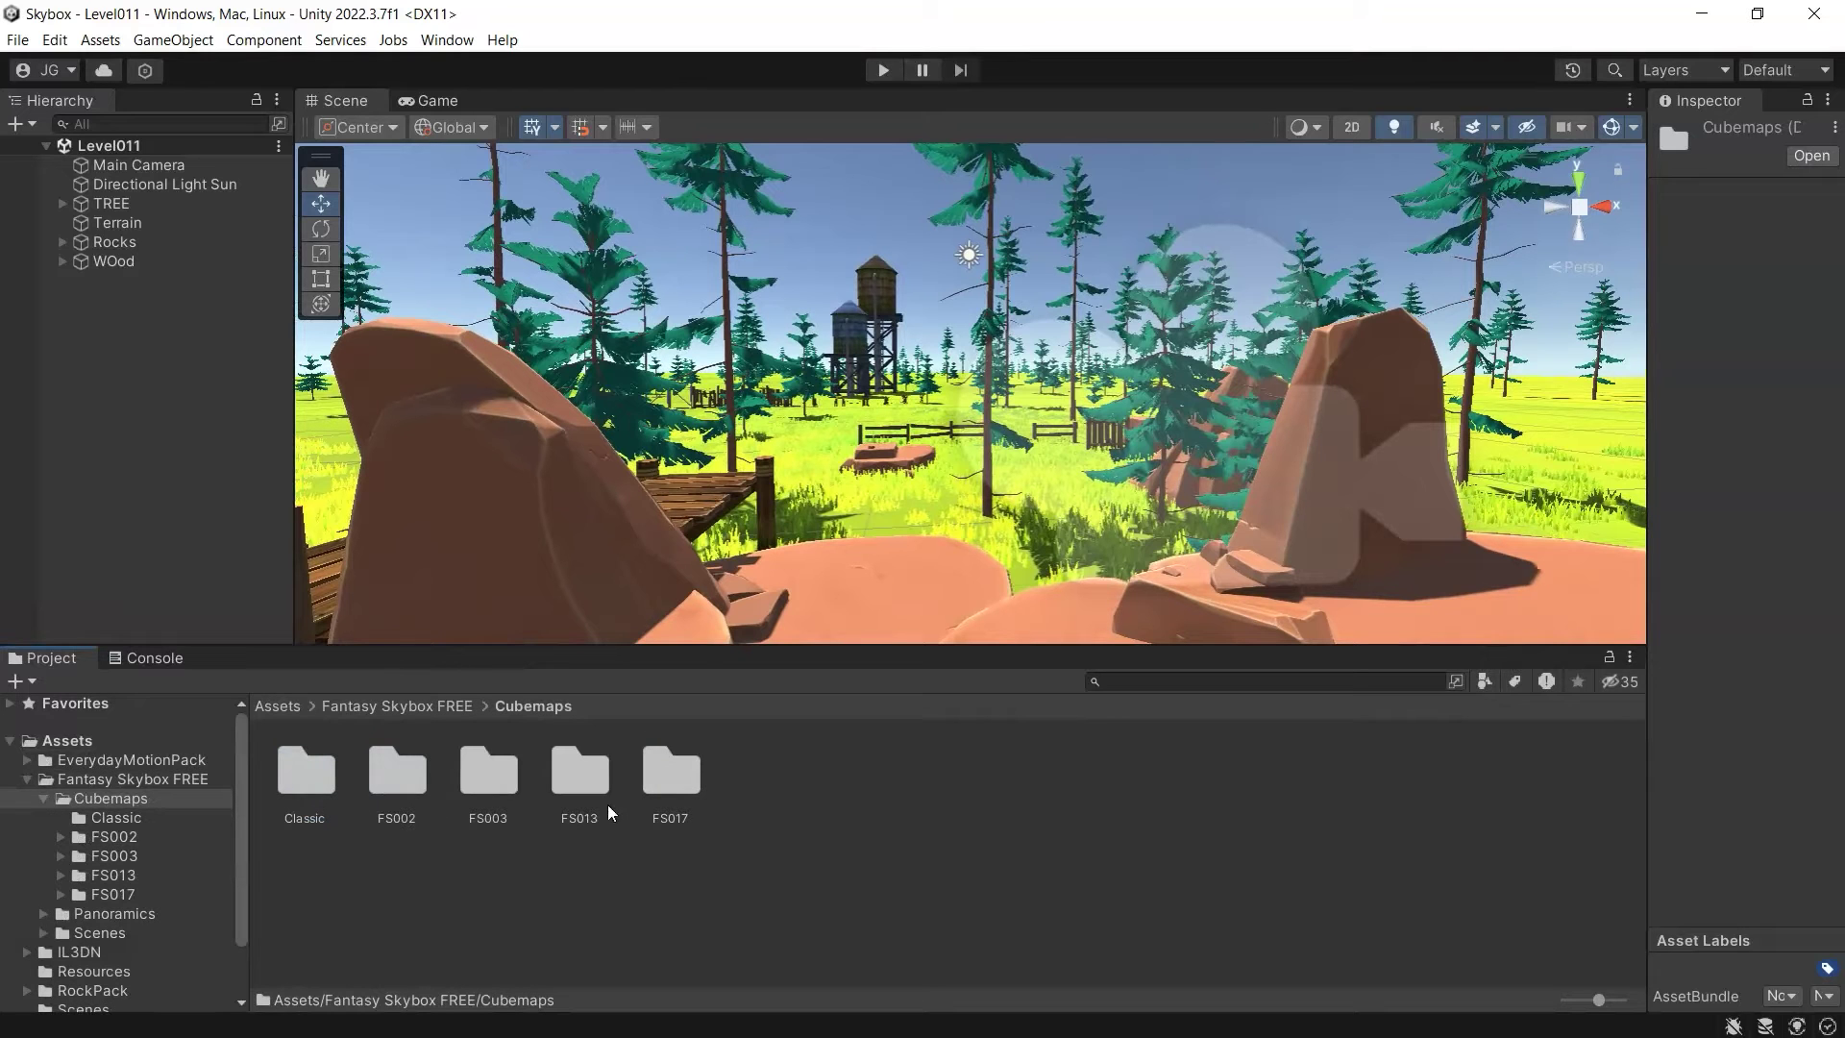
{"action": "double_click", "coordinate": [315, 775]}
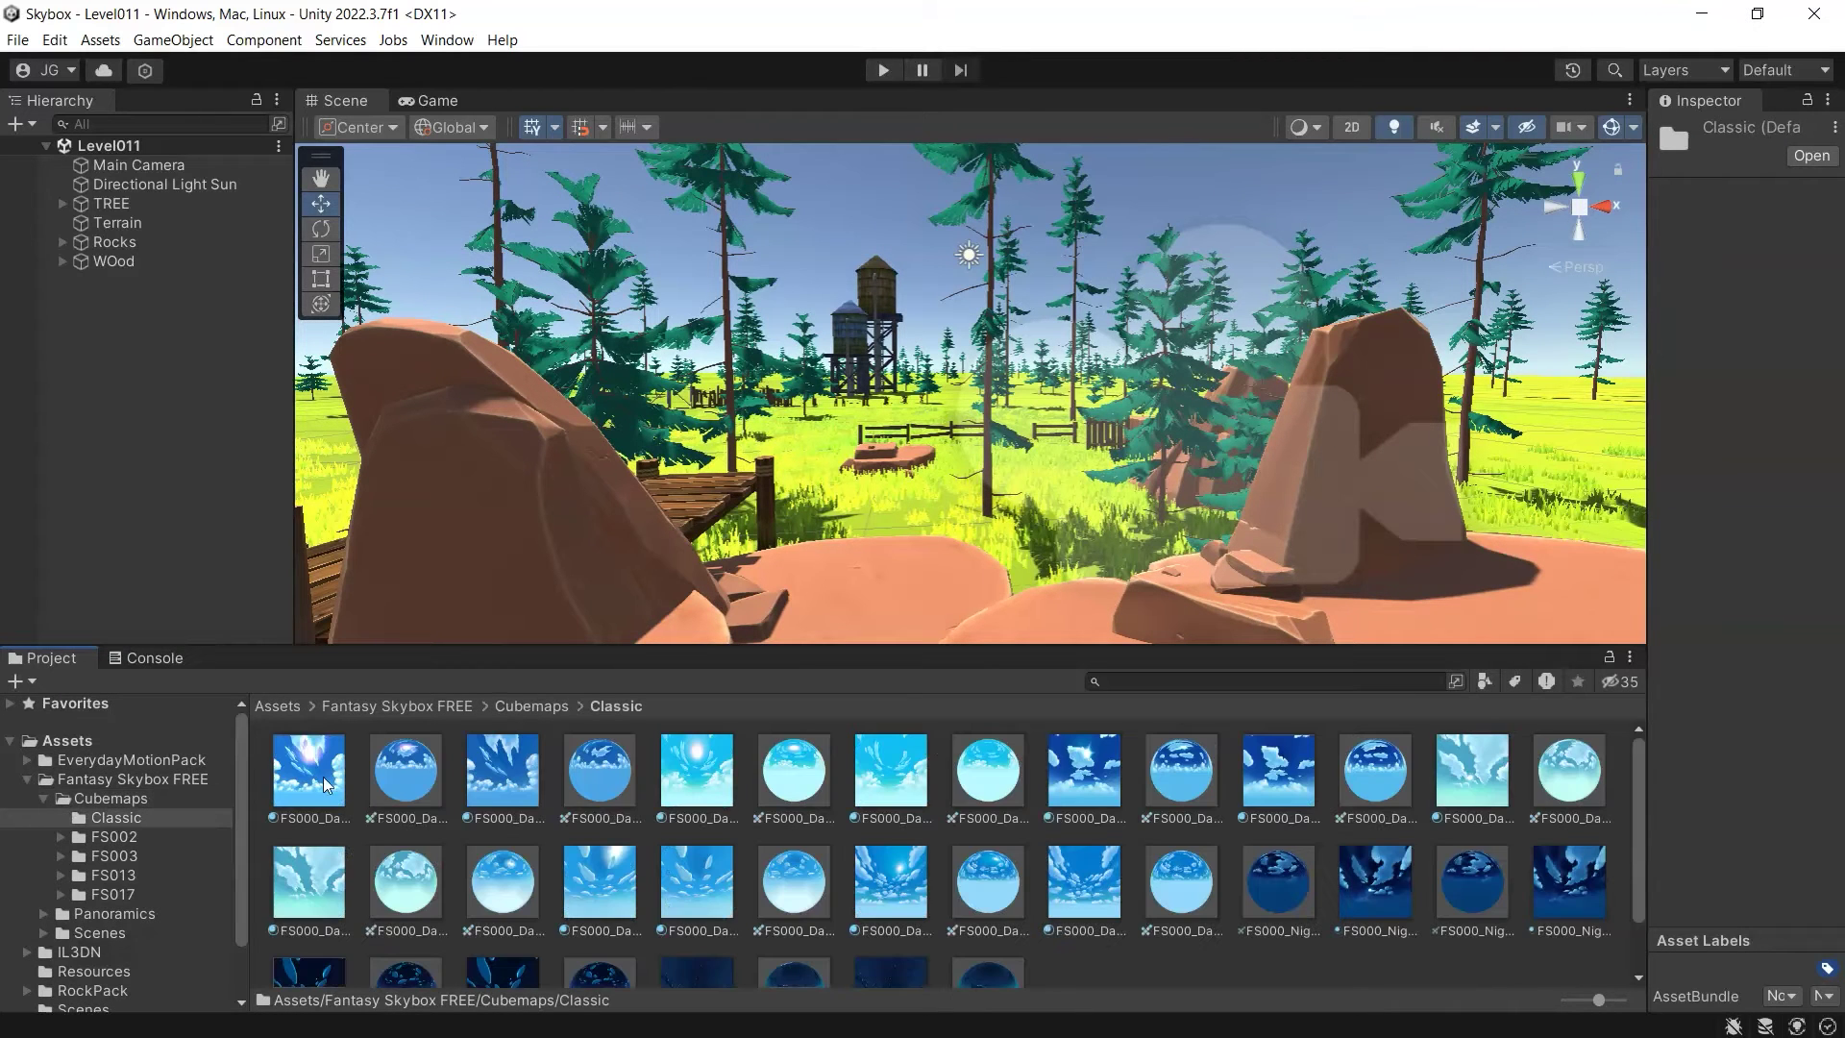
{"action": "scroll", "coordinate": [699, 848], "scroll_direction": "down", "scroll_amount": 1}
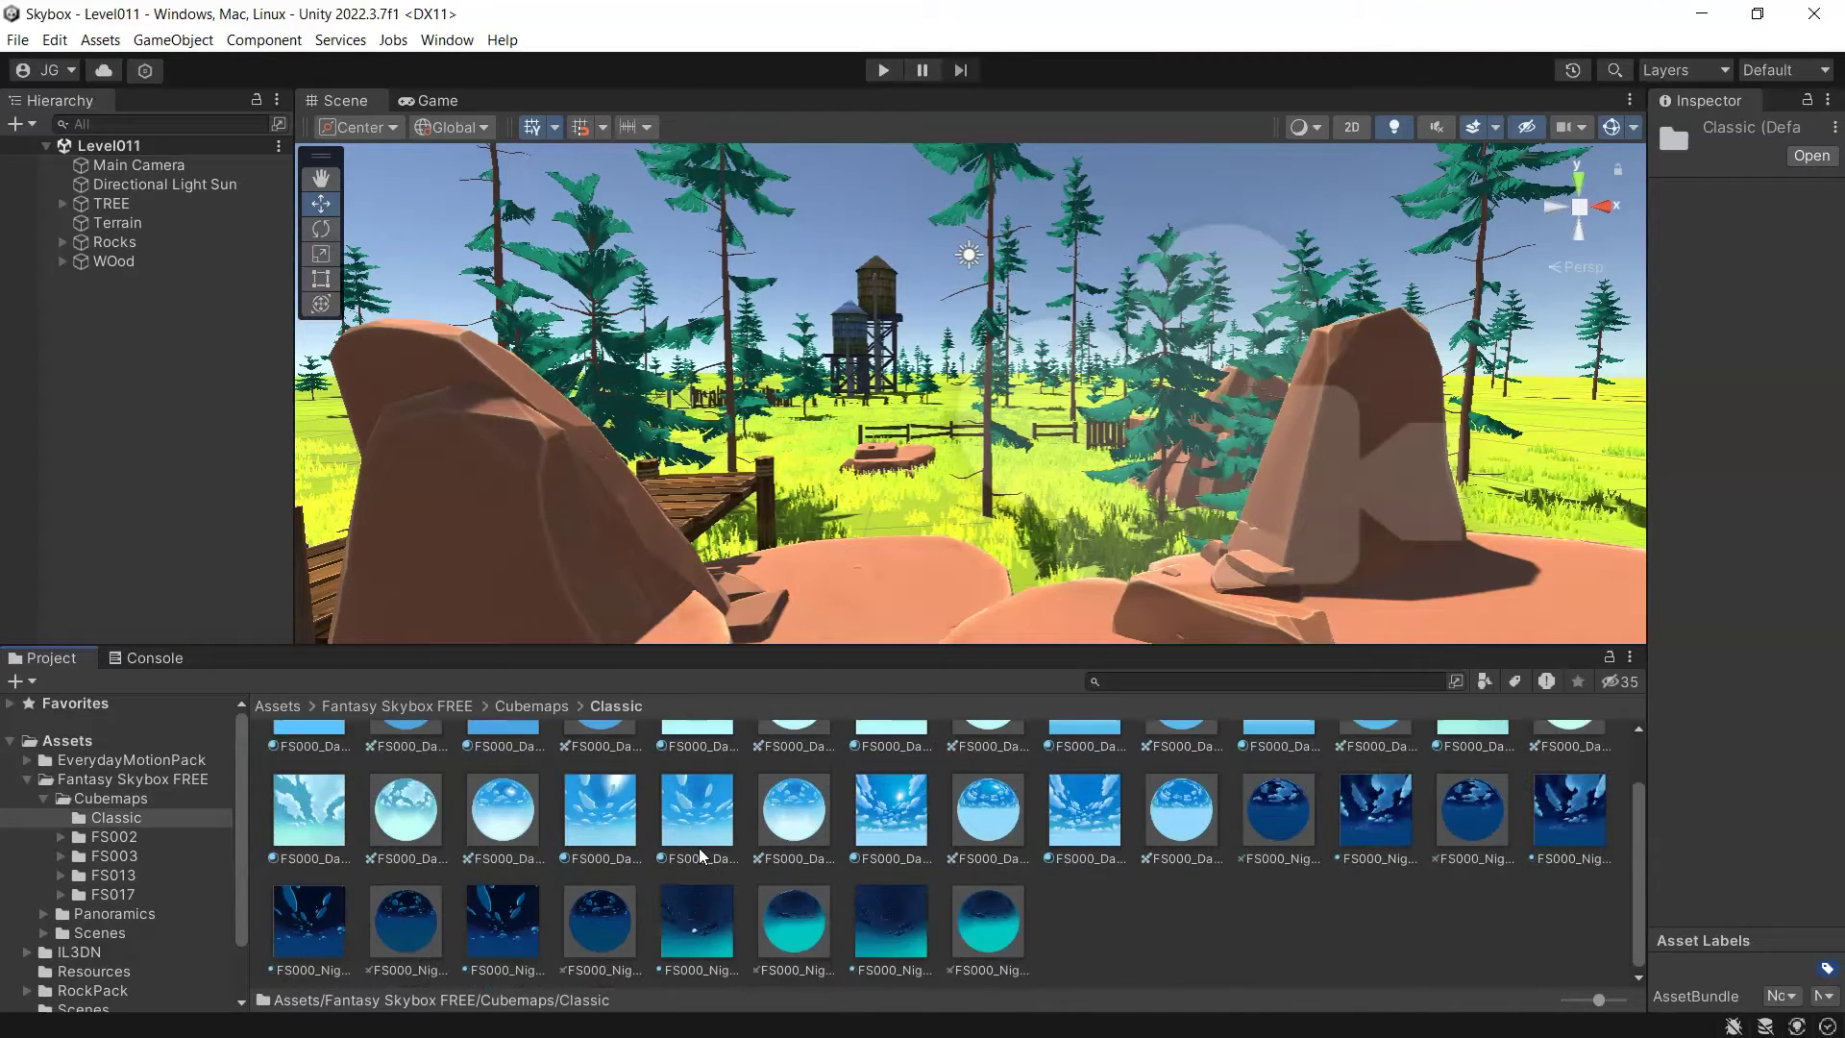
{"action": "scroll", "coordinate": [699, 848], "scroll_direction": "up", "scroll_amount": 1}
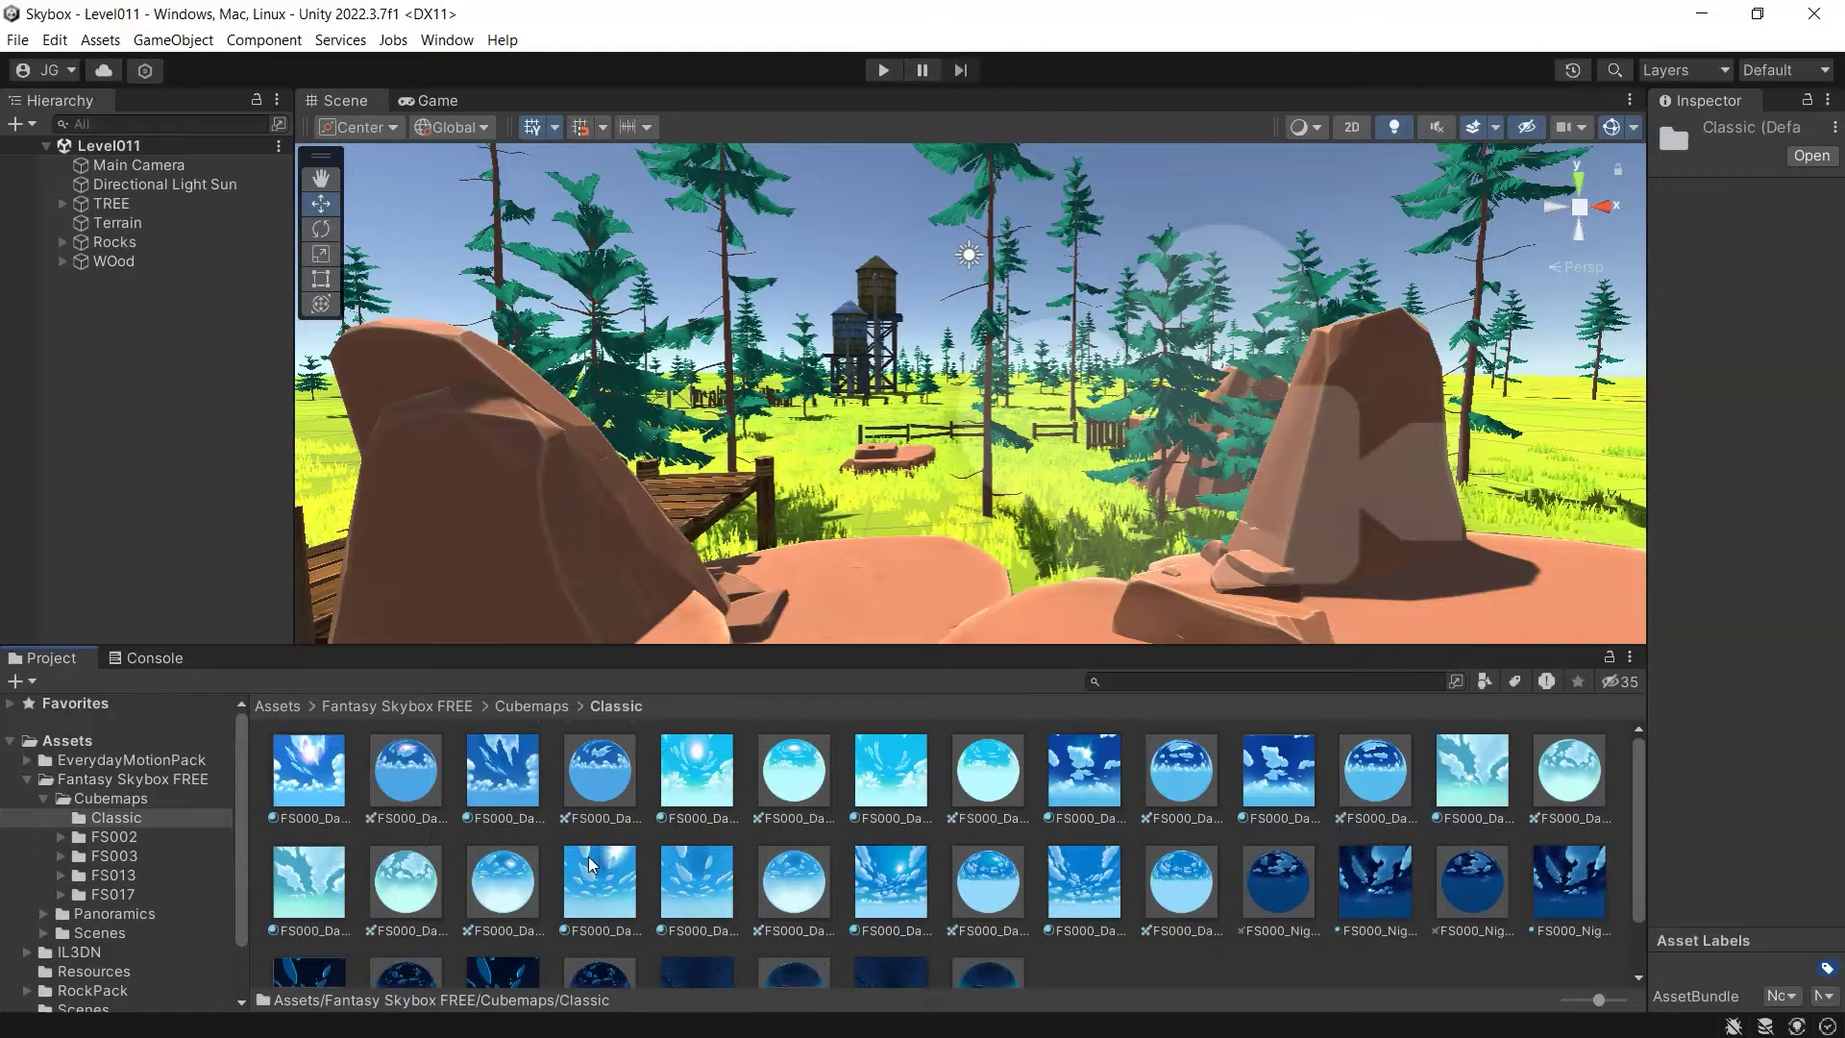
Inspect the FS000_Day_01 skybox material and its PNG cubemap texture in the Classic folder, leaving the material selected
{"action": "left_click", "coordinate": [315, 779]}
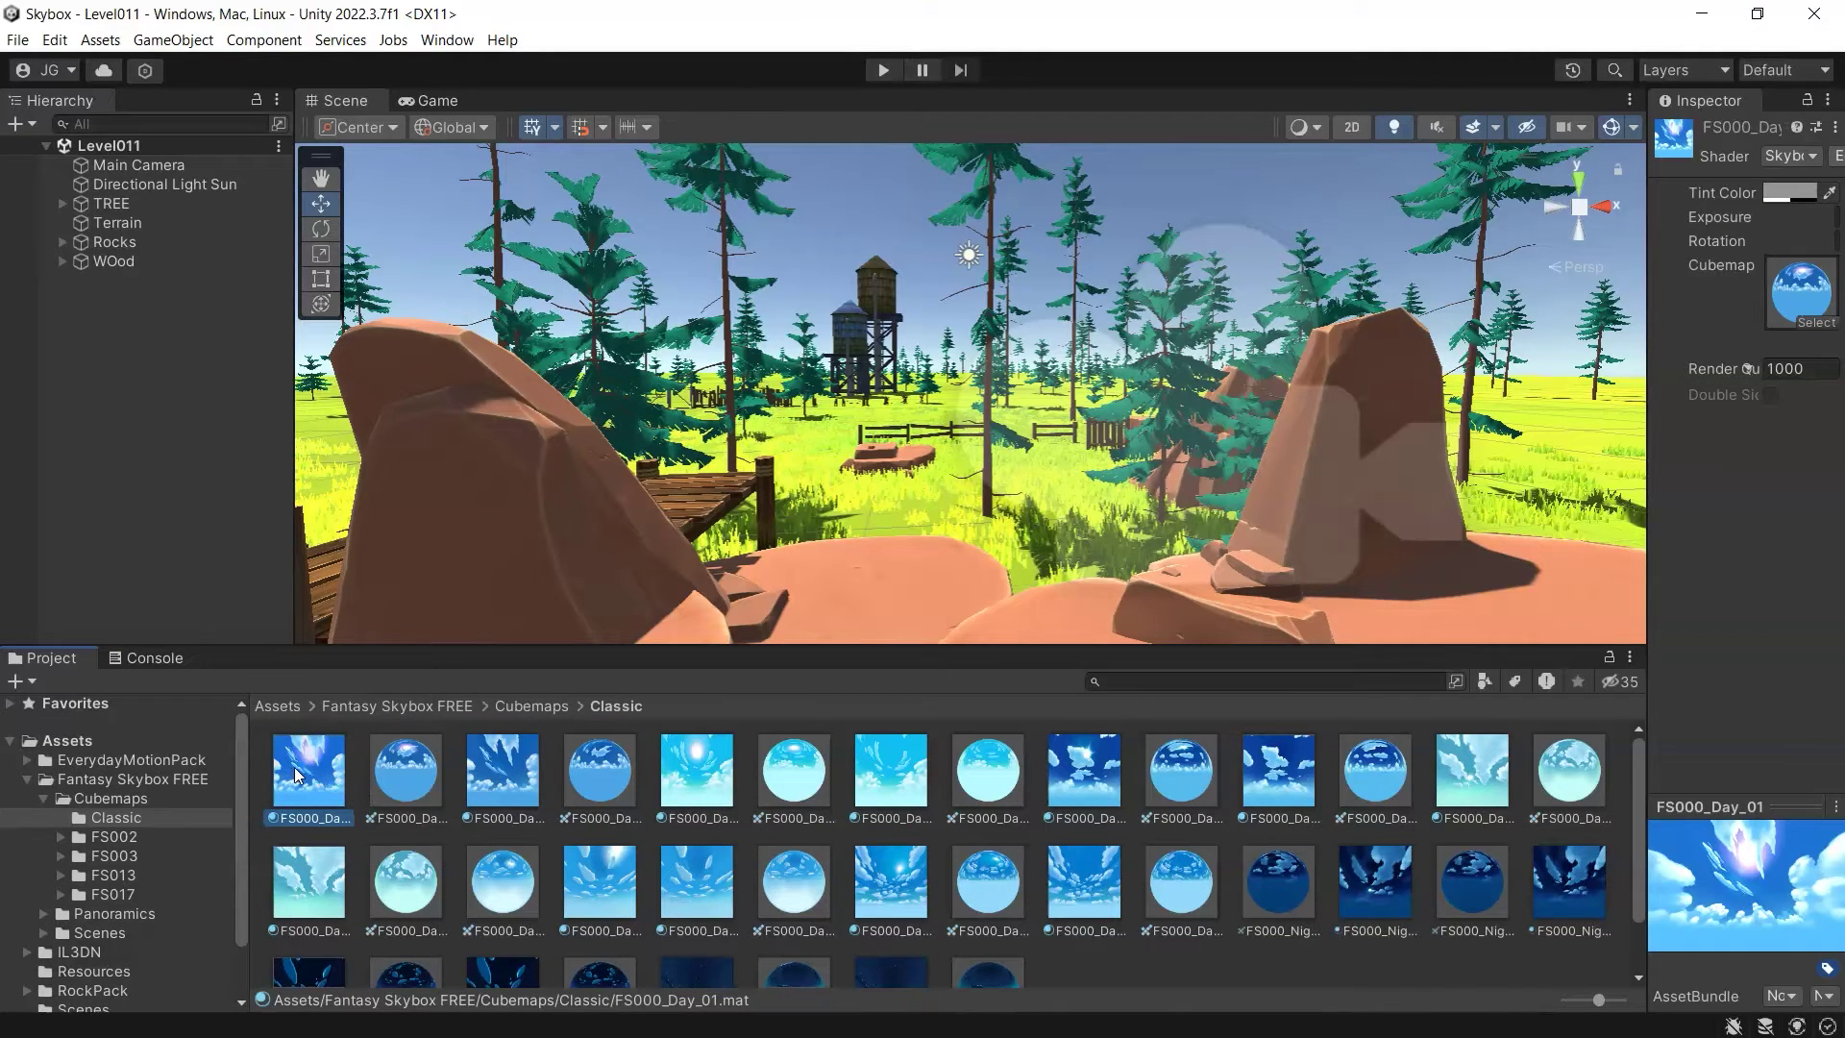
{"action": "left_click", "coordinate": [400, 815]}
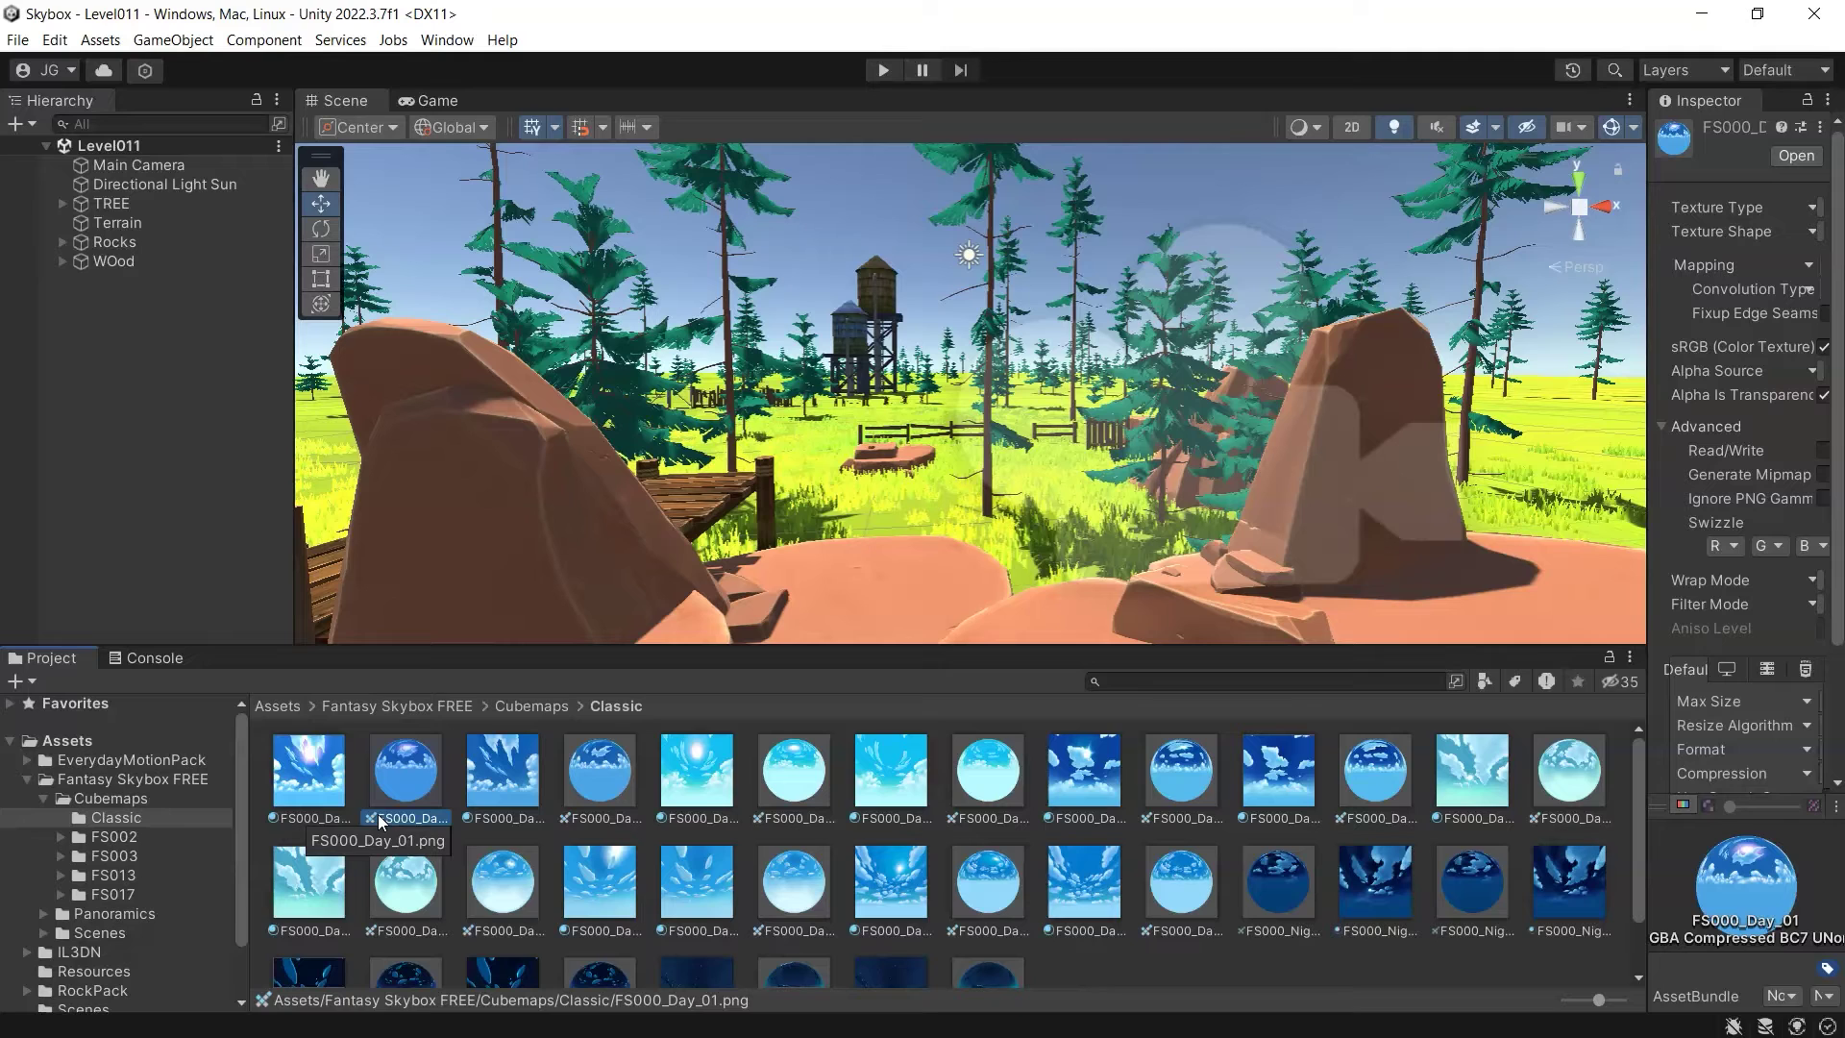
{"action": "left_click", "coordinate": [310, 773]}
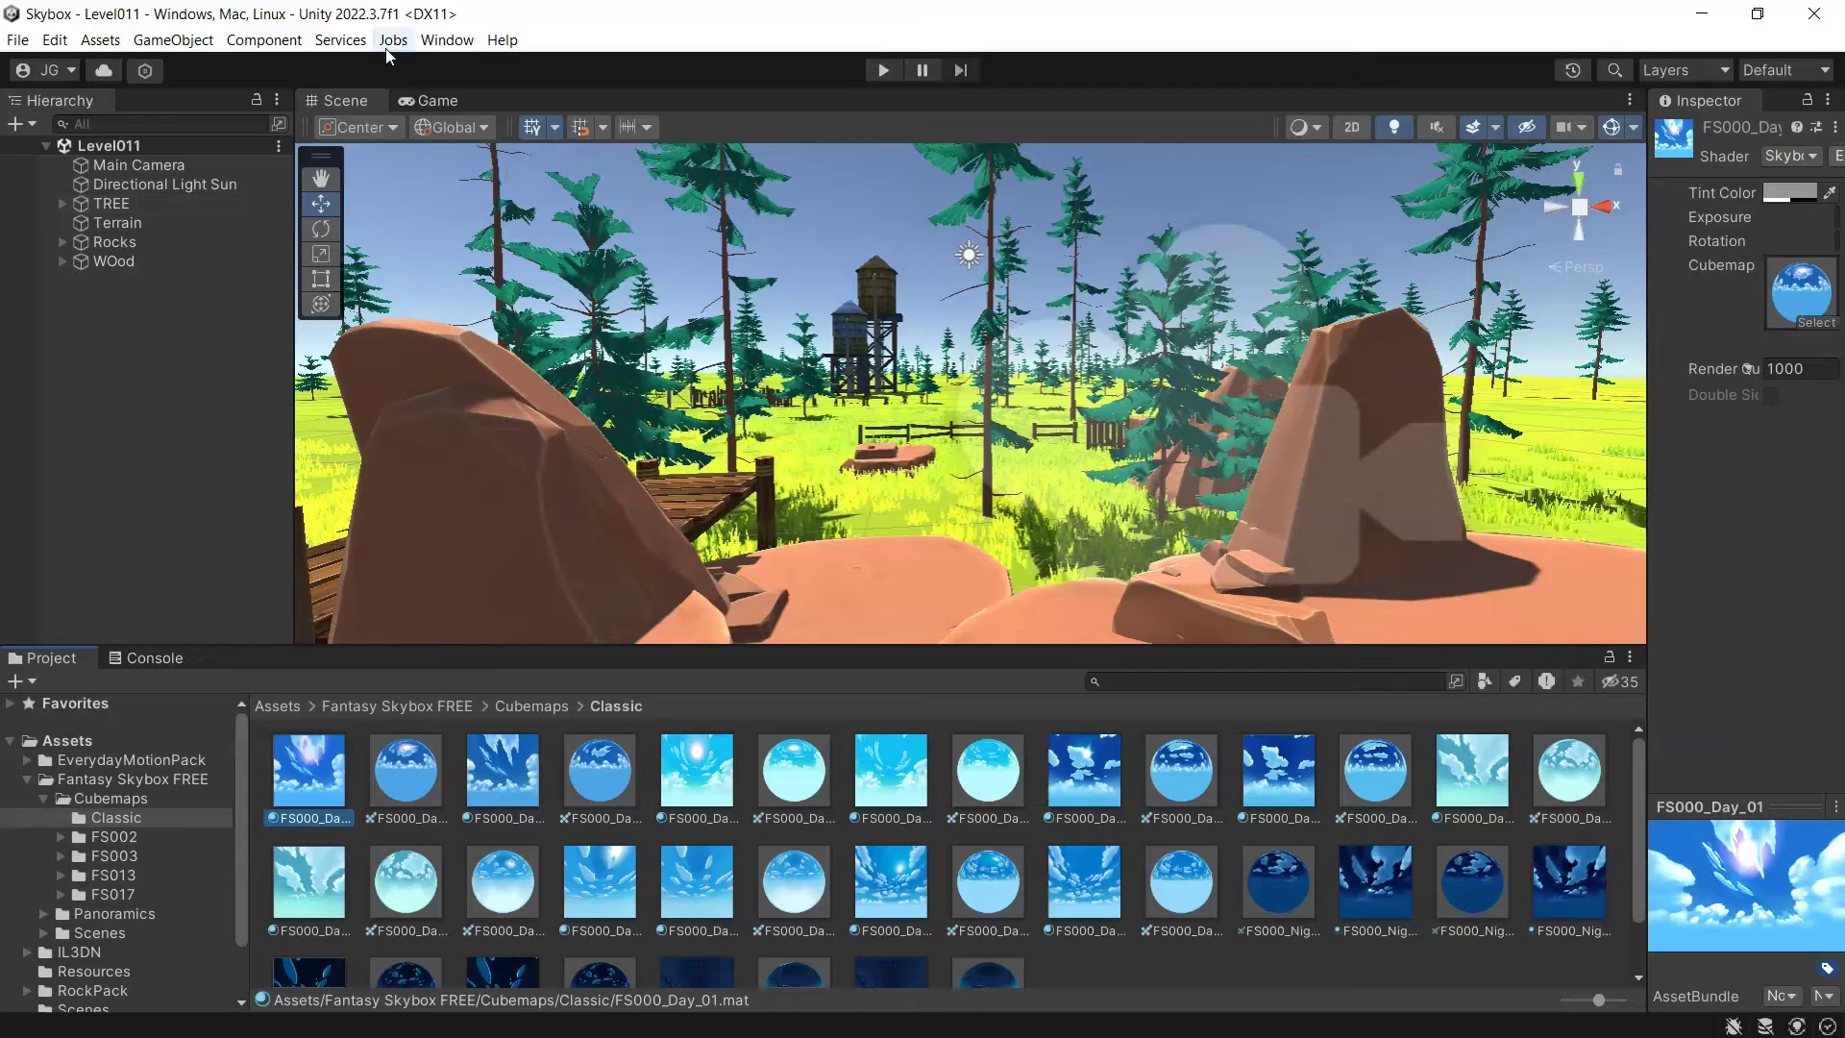
Open the Lighting window, dock it beside the Inspector and widen that area
{"action": "left_click", "coordinate": [447, 40]}
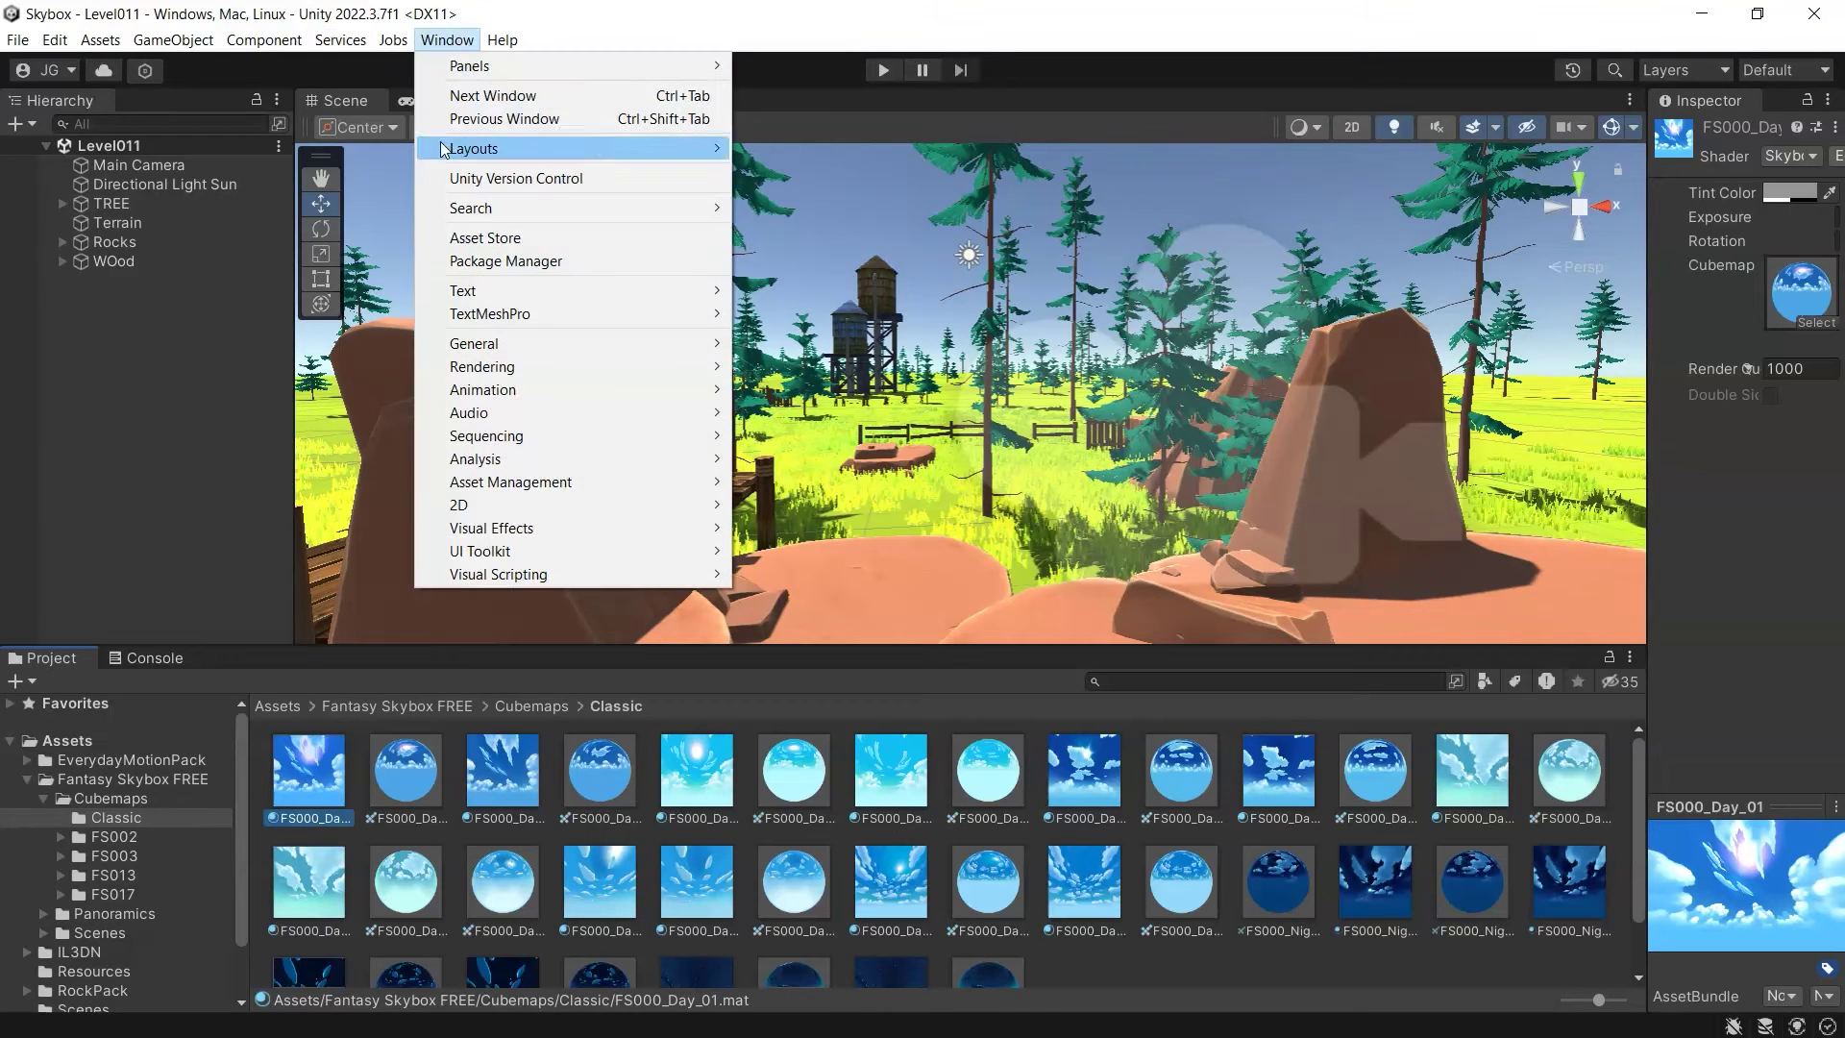
{"action": "mouse_move", "coordinate": [481, 366]}
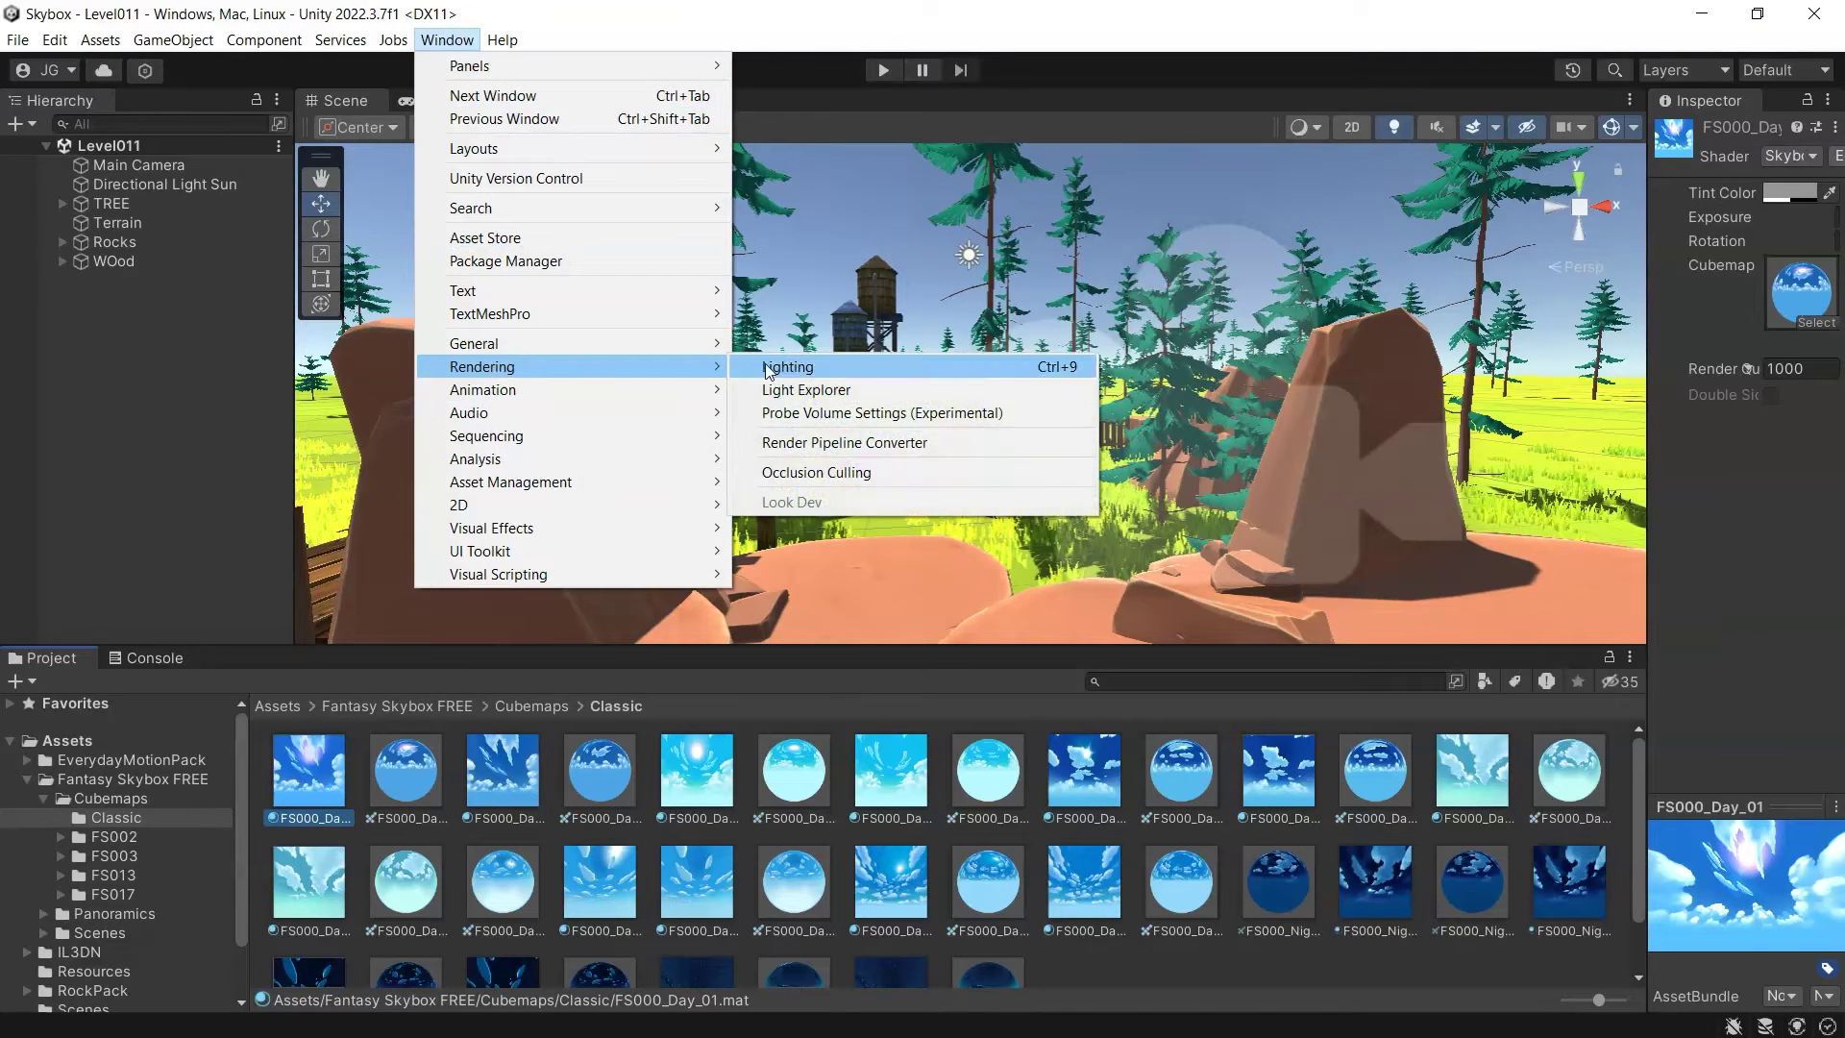
{"action": "left_click", "coordinate": [805, 368]}
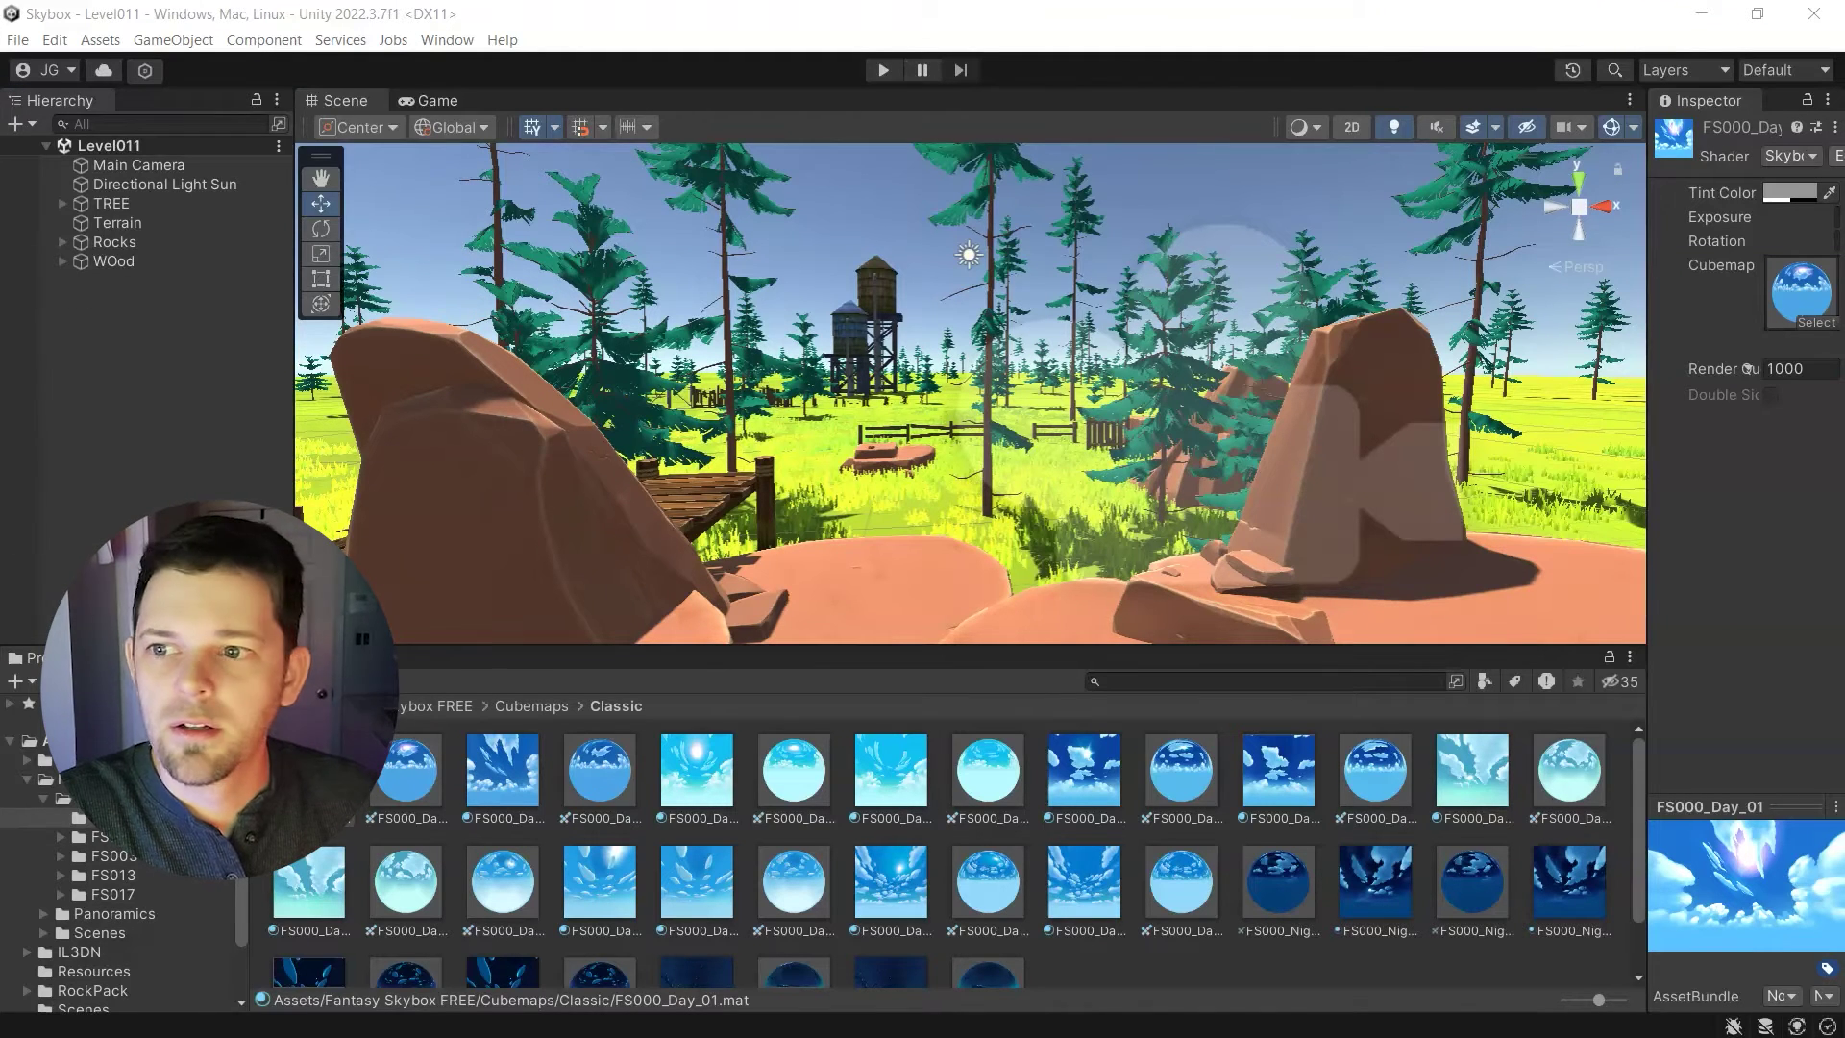
{"action": "left_click_drag", "start_coordinate": [781, 353], "coordinate": [1415, 152]}
{"action": "left_click_drag", "start_coordinate": [1243, 159], "coordinate": [1778, 107]}
{"action": "left_click_drag", "start_coordinate": [1669, 118], "coordinate": [1394, 117]}
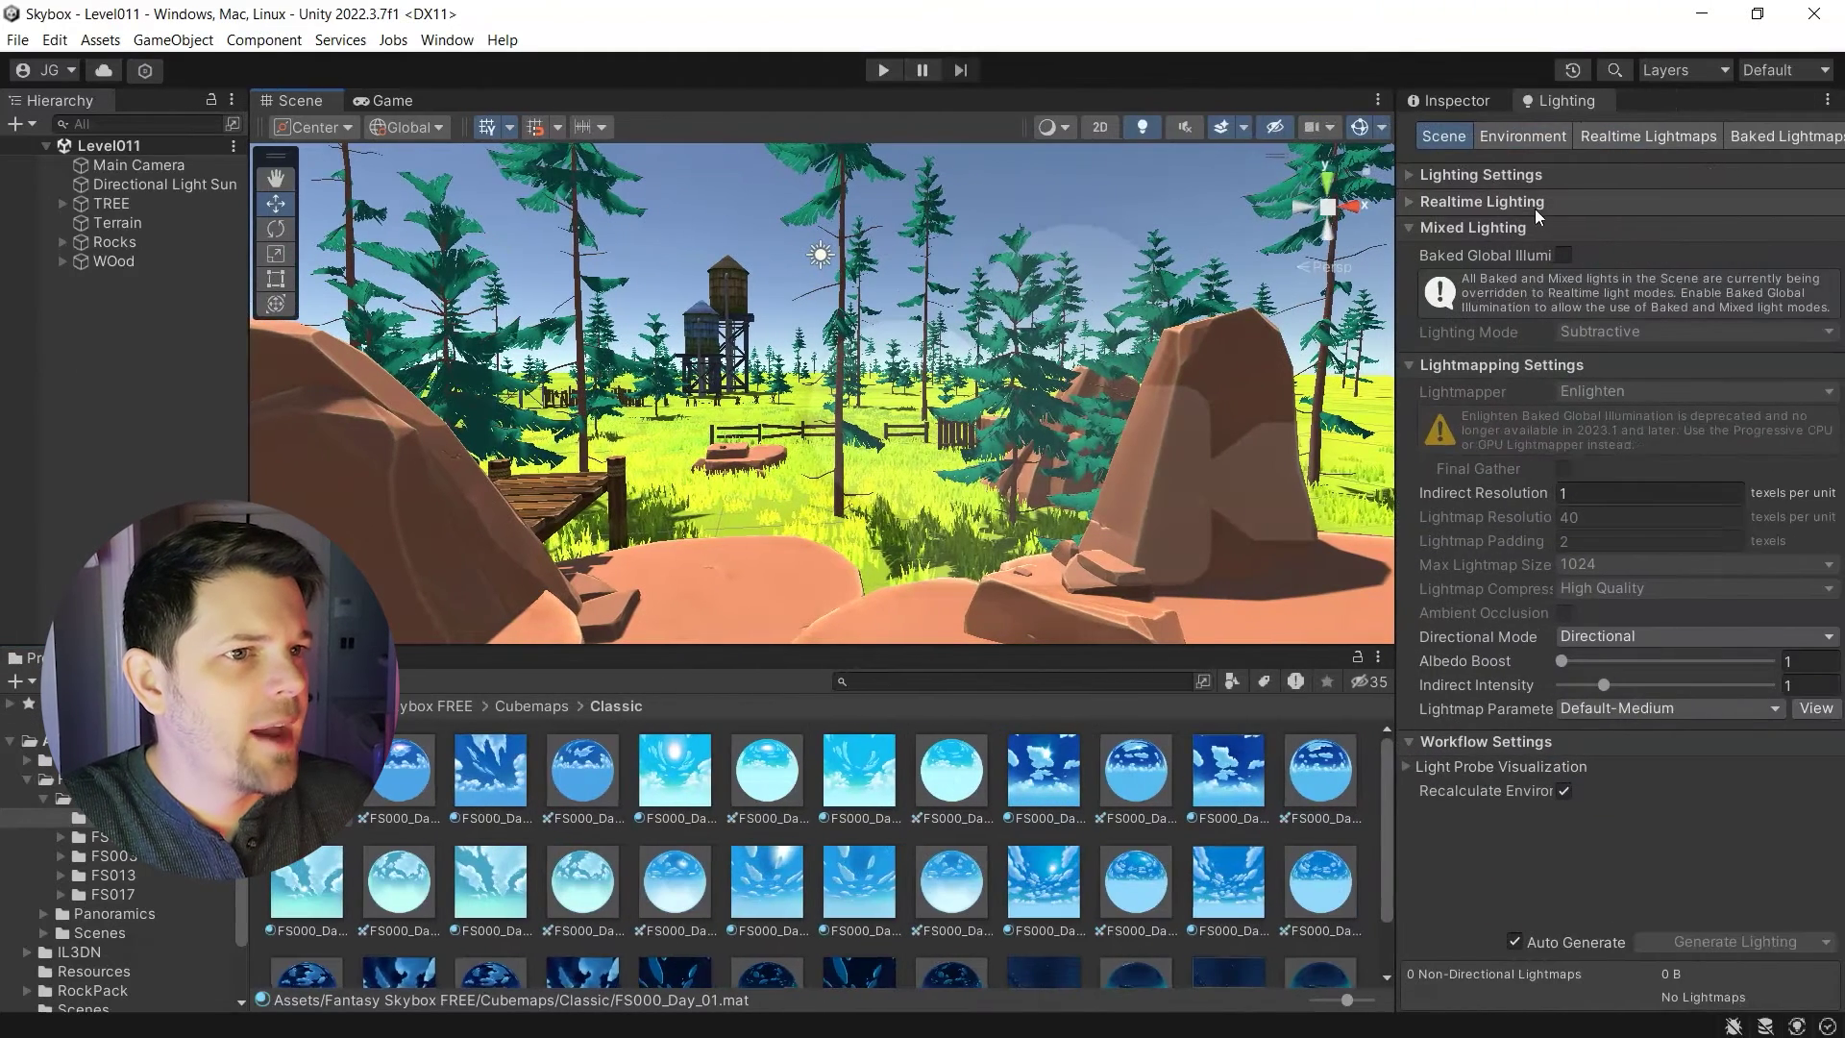
Assign the FS000_Day_01 material as the Skybox Material in the environment lighting settings
{"action": "left_click", "coordinate": [1517, 135]}
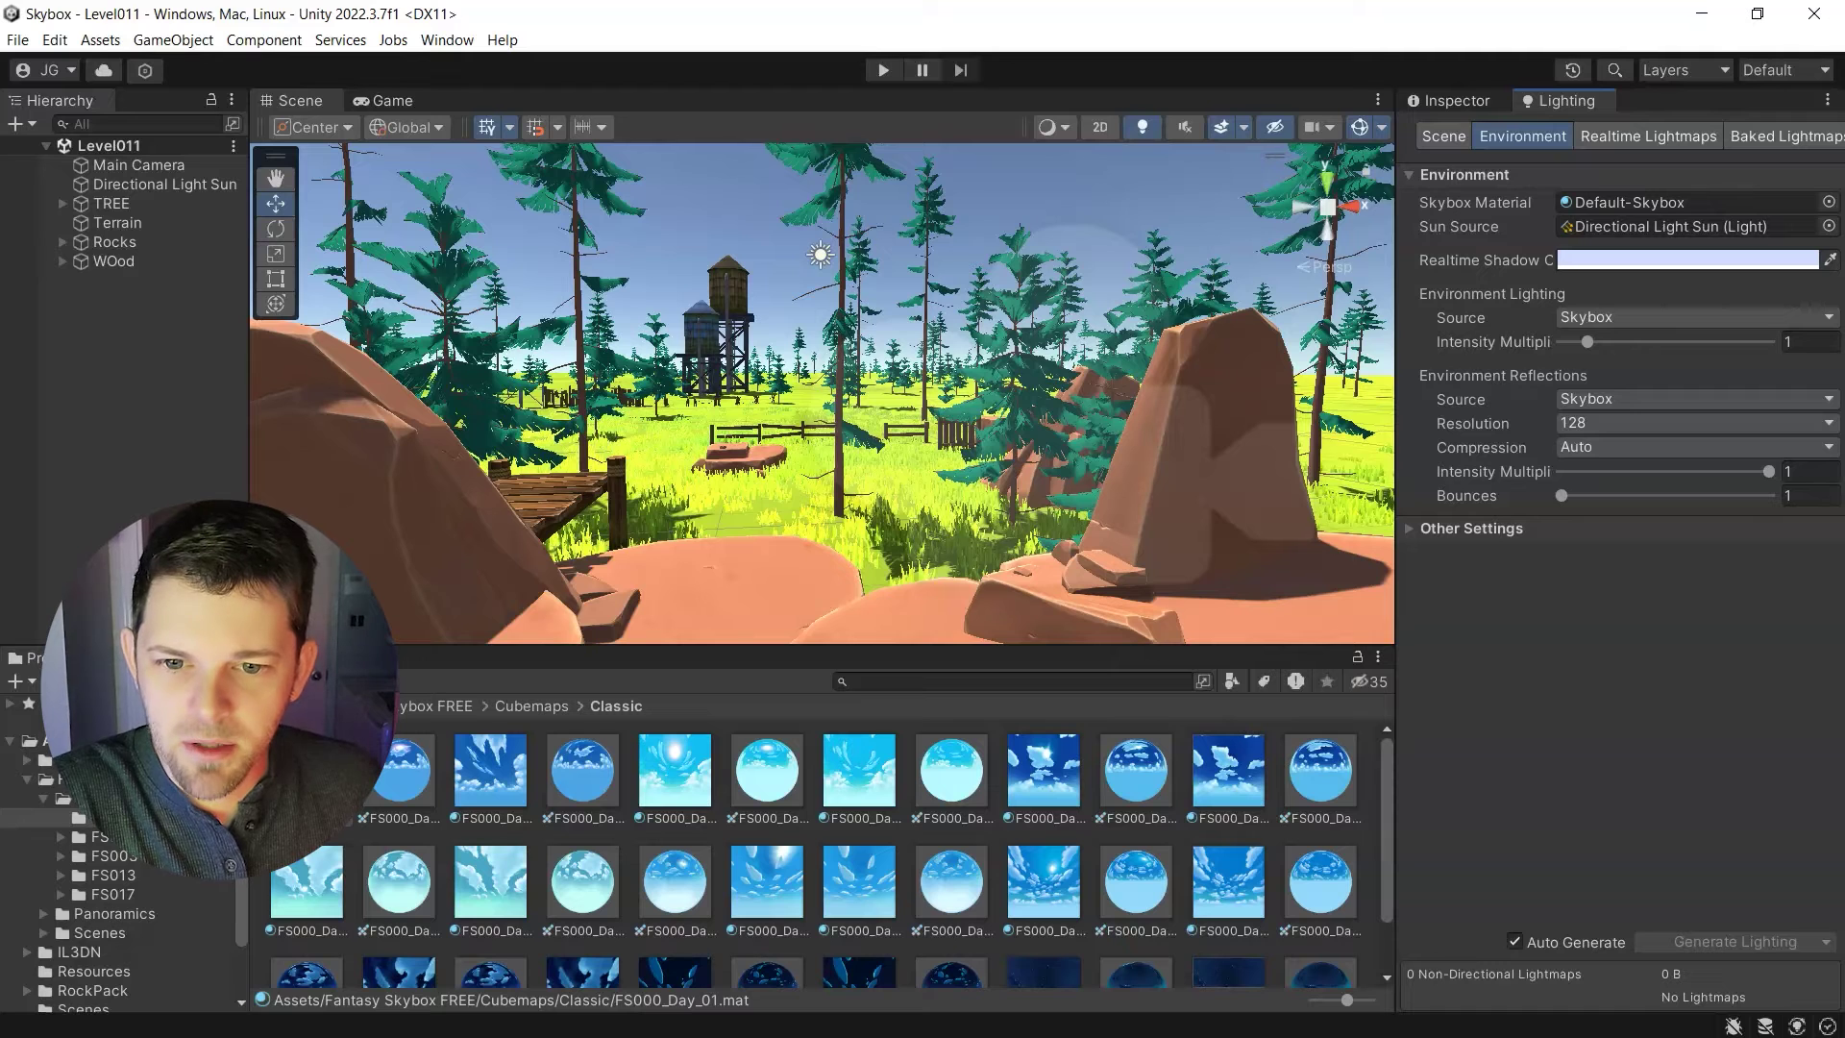
{"action": "left_click_drag", "start_coordinate": [399, 769], "coordinate": [1613, 204]}
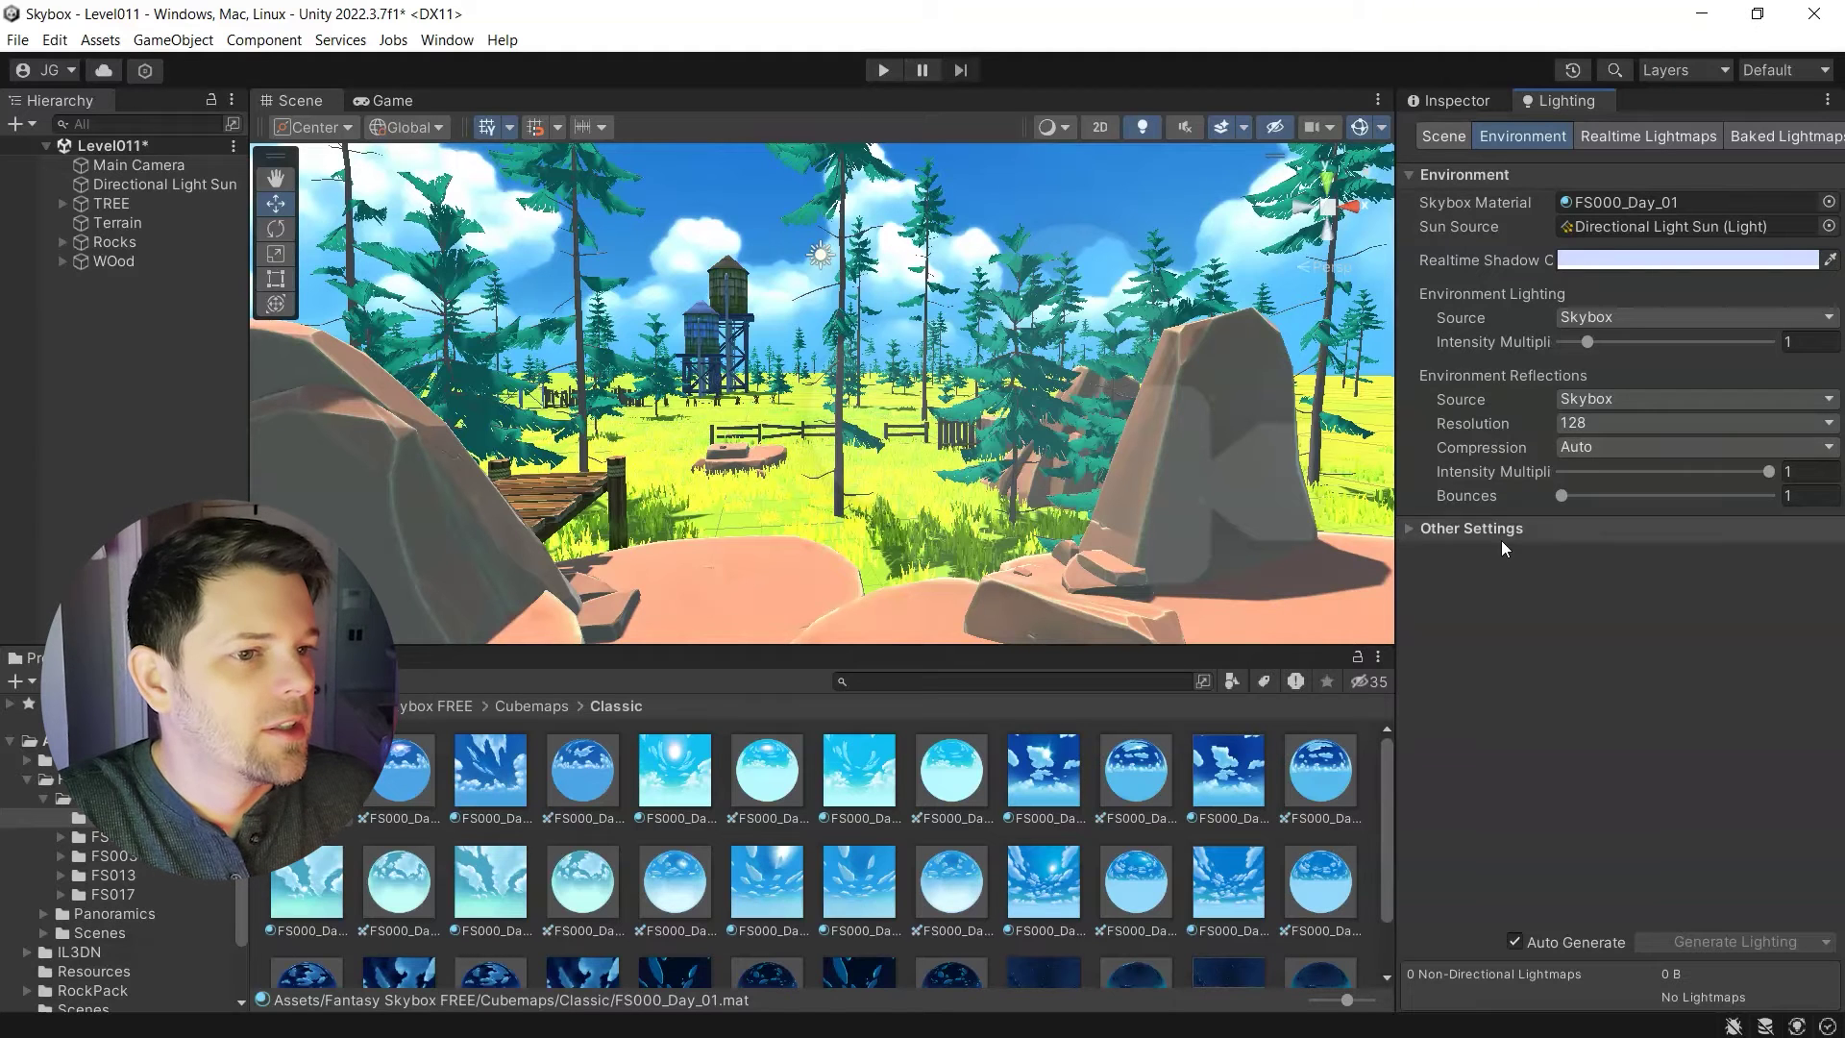
Enable fog in the environment's other settings and sample its color from the blue sky in the scene
{"action": "left_click", "coordinate": [1411, 529]}
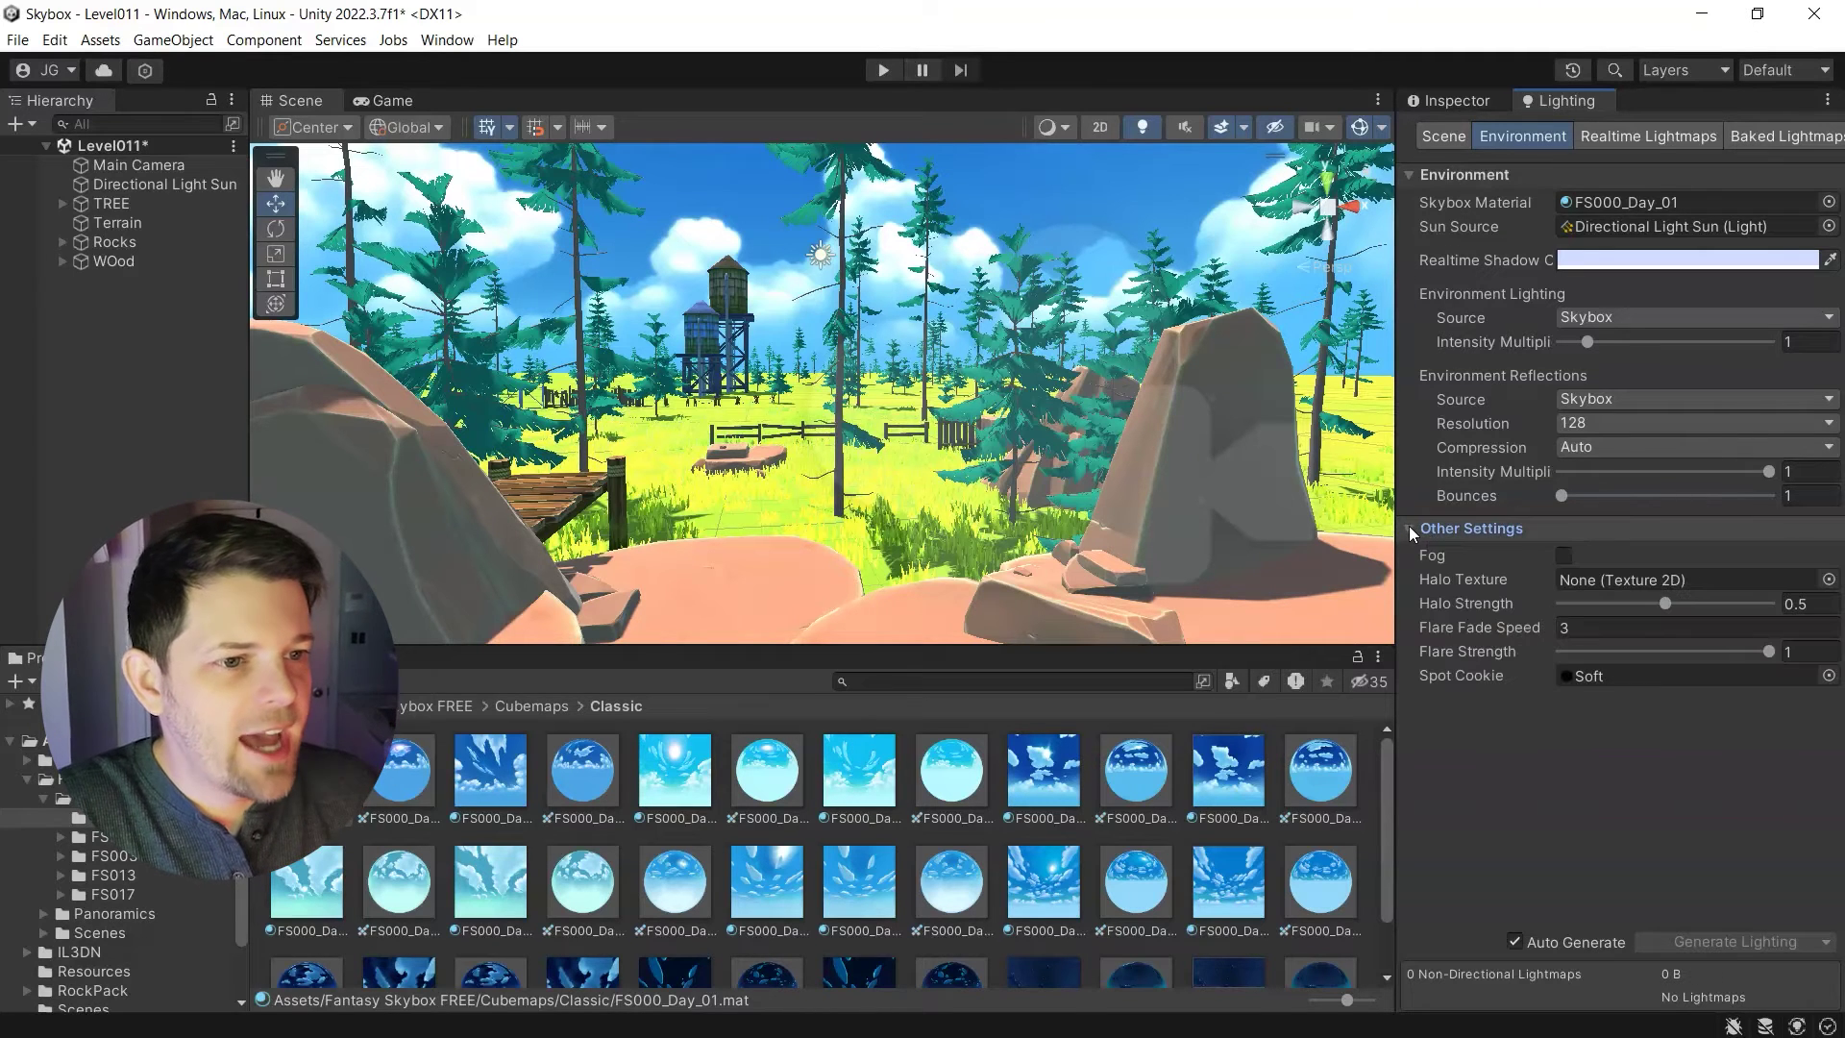
{"action": "left_click", "coordinate": [1563, 556]}
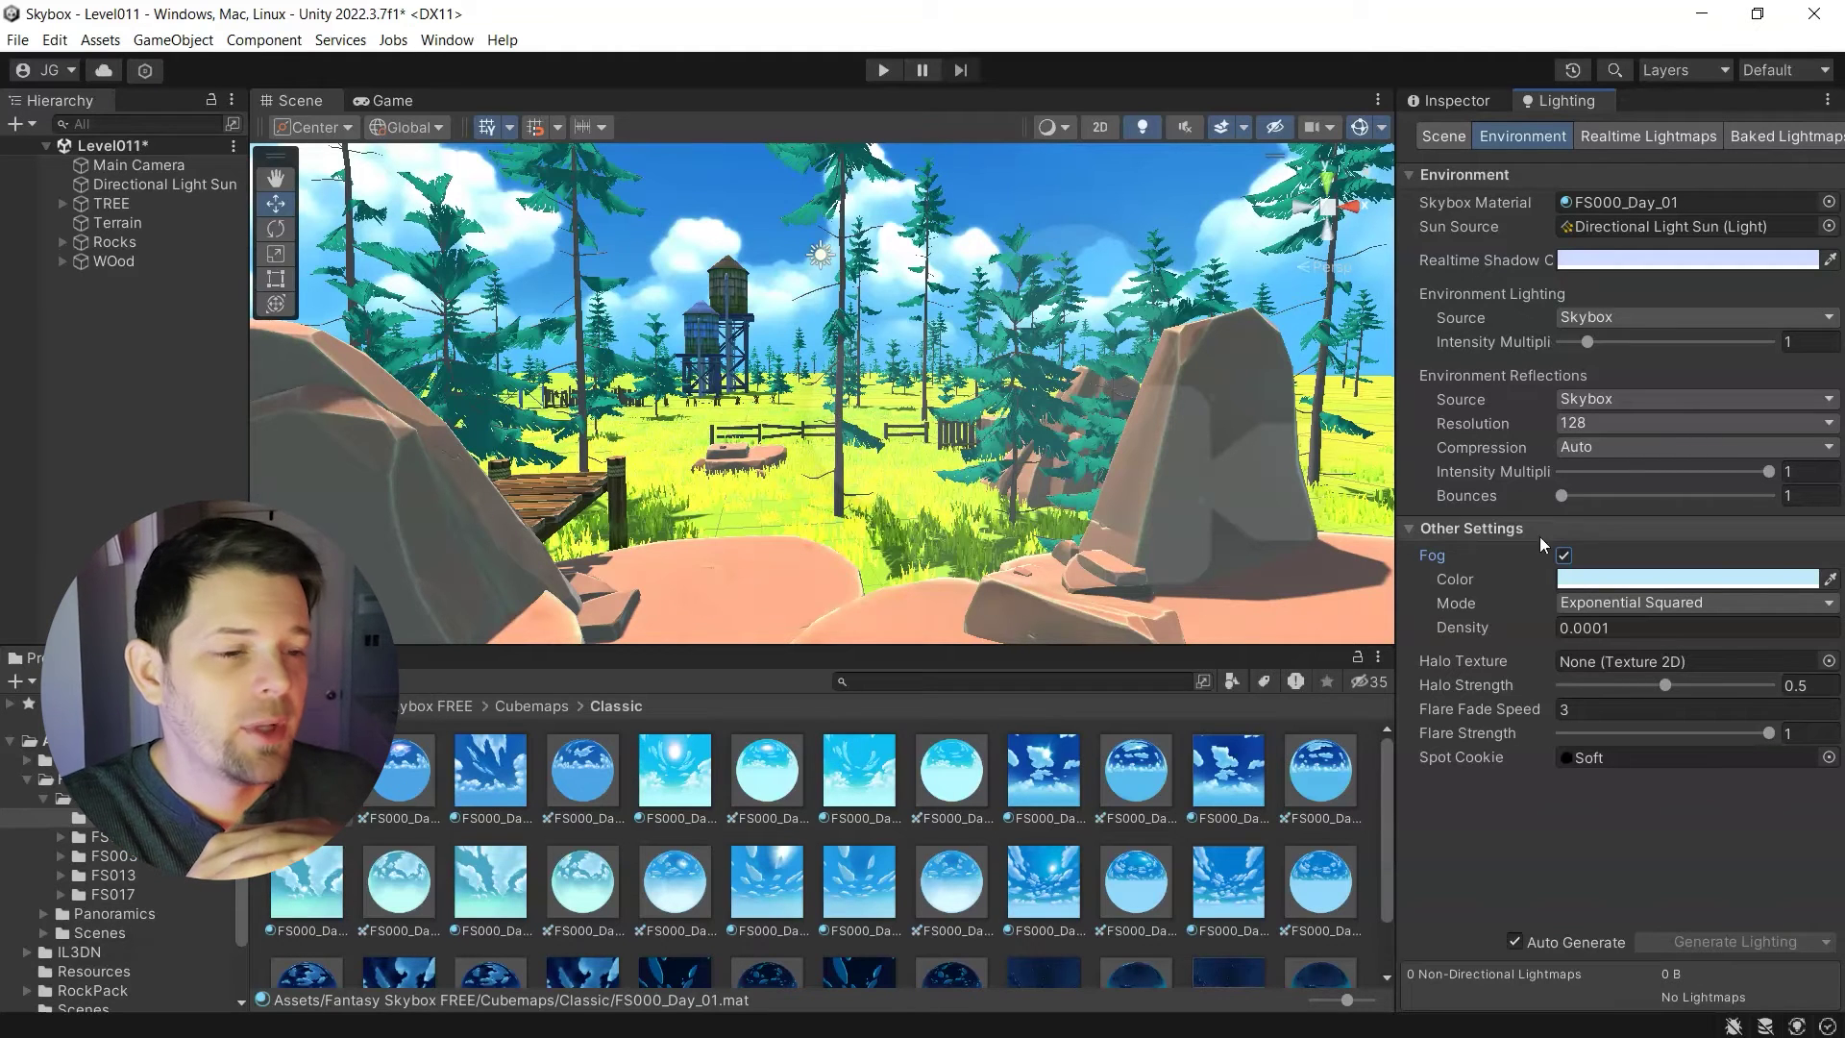
{"action": "left_click", "coordinate": [1831, 583]}
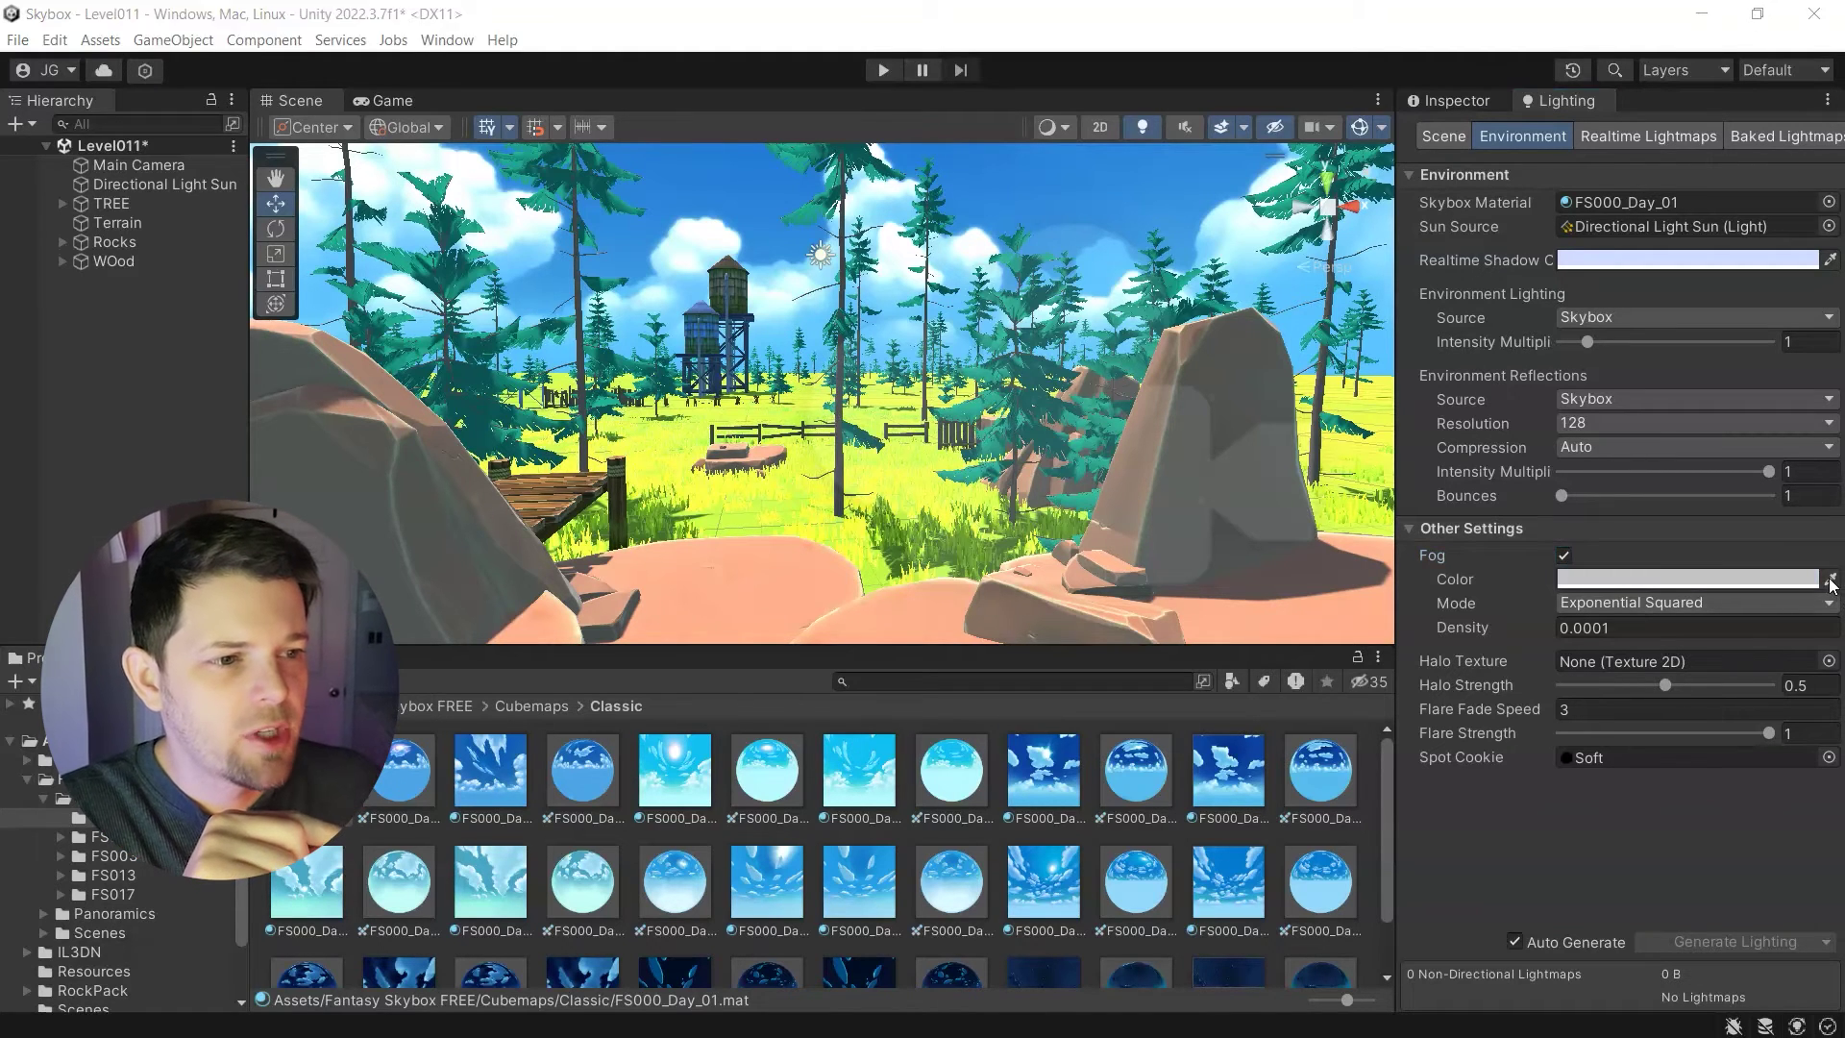
{"action": "left_click", "coordinate": [788, 357]}
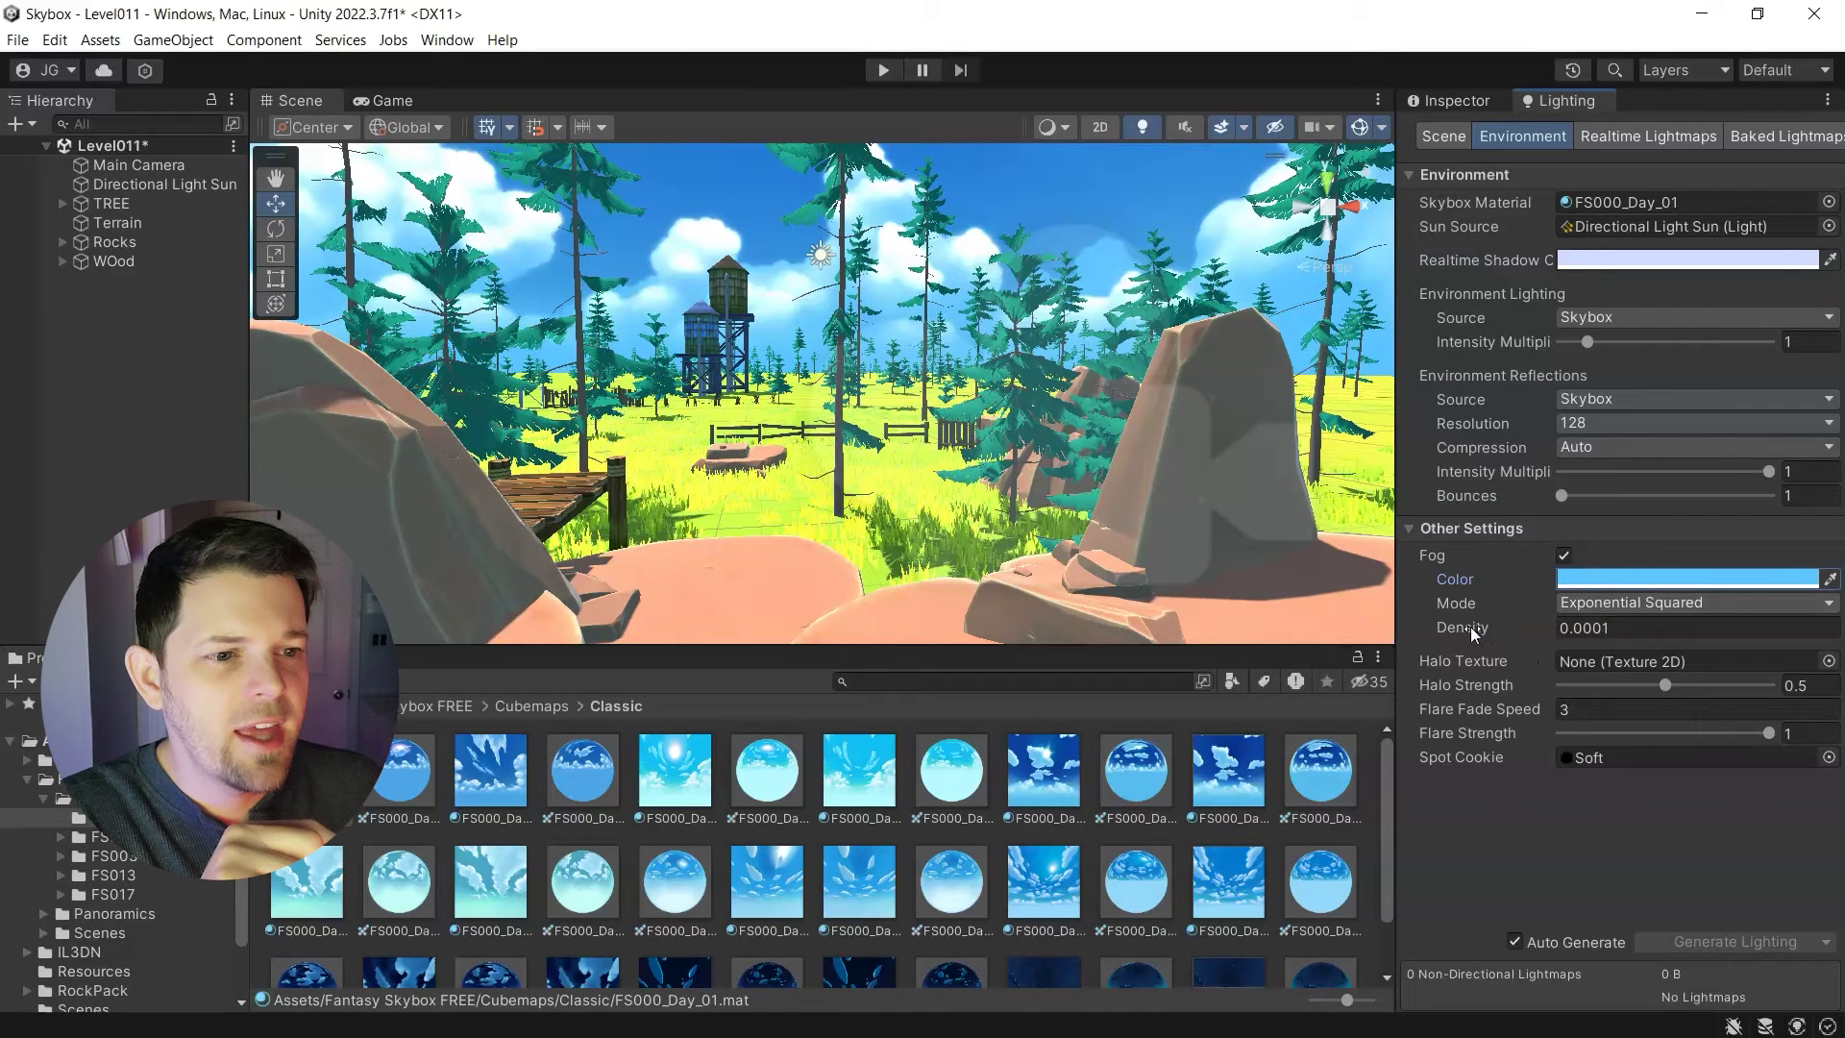
Adjust the fog density in Exponential Squared mode, trying 0.1 first and settling on 0.015
{"action": "mouse_move", "coordinate": [1463, 627]}
{"action": "left_mouse_down"}
{"action": "mouse_move", "coordinate": [1518, 629]}
{"action": "mouse_move", "coordinate": [1480, 631]}
{"action": "left_mouse_up"}
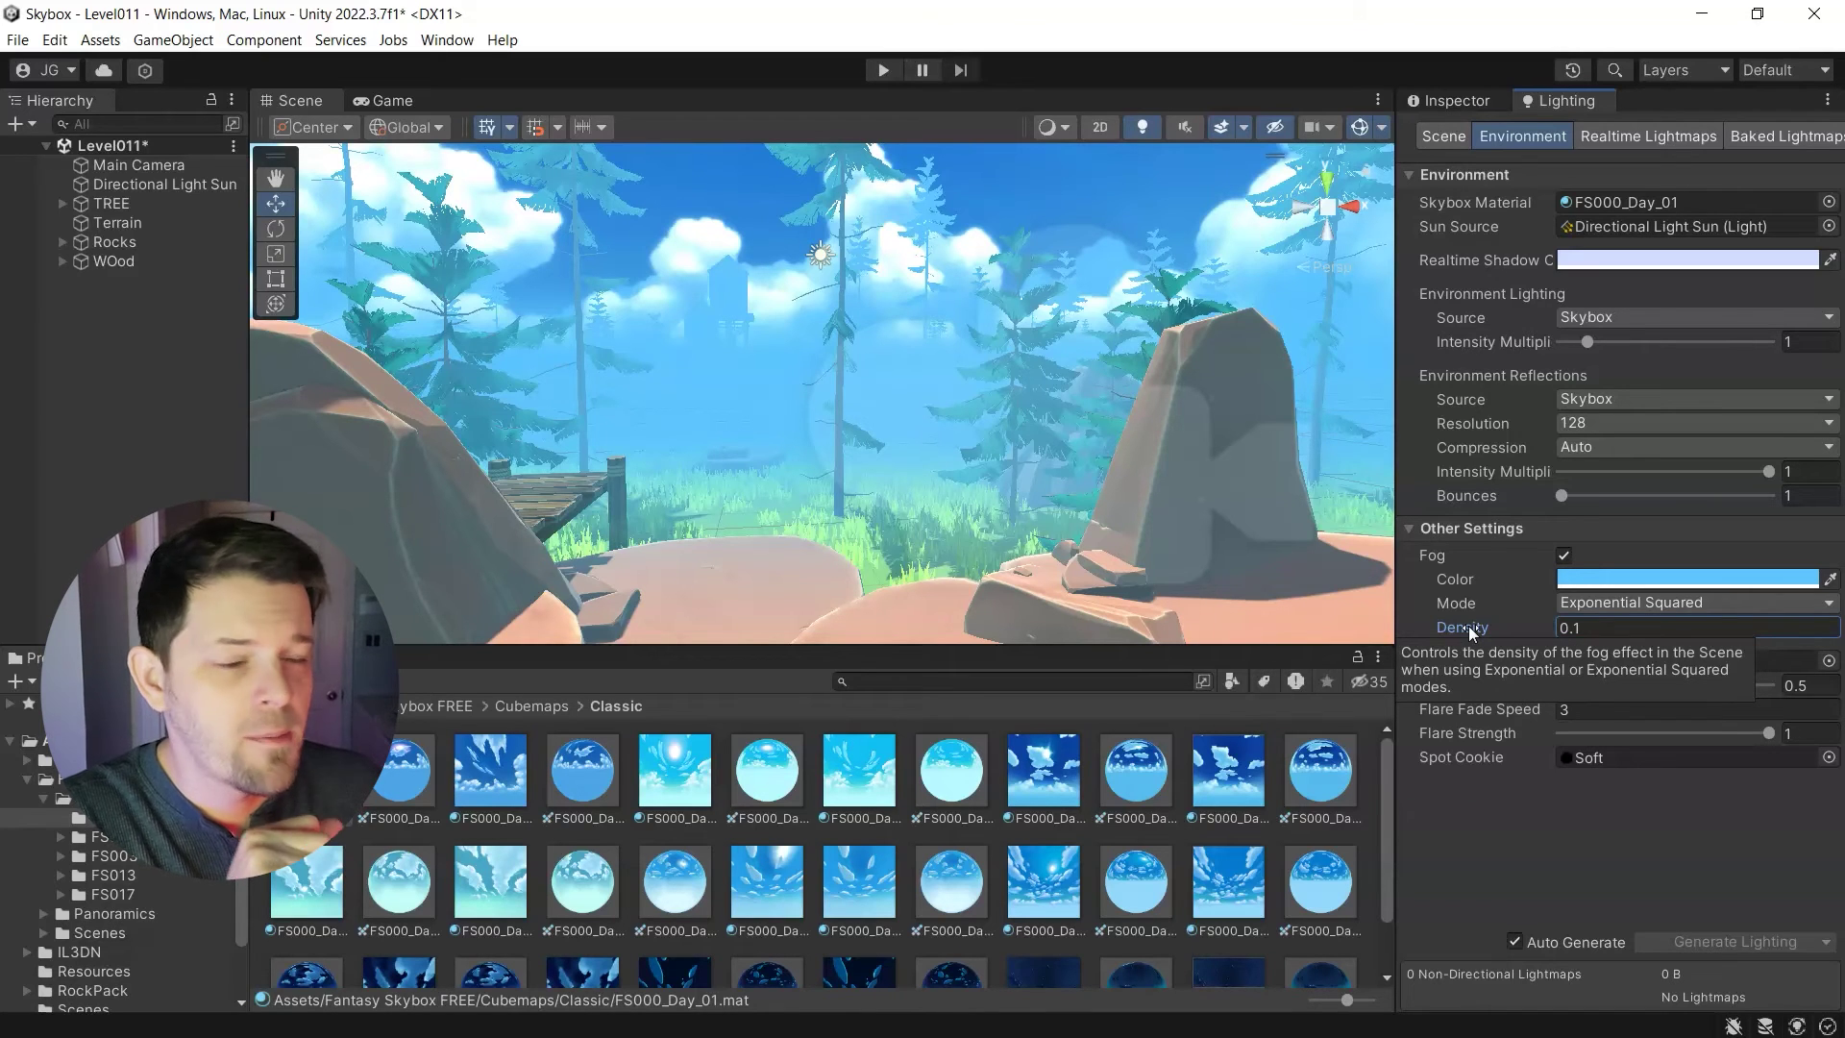
{"action": "left_click", "coordinate": [1612, 606]}
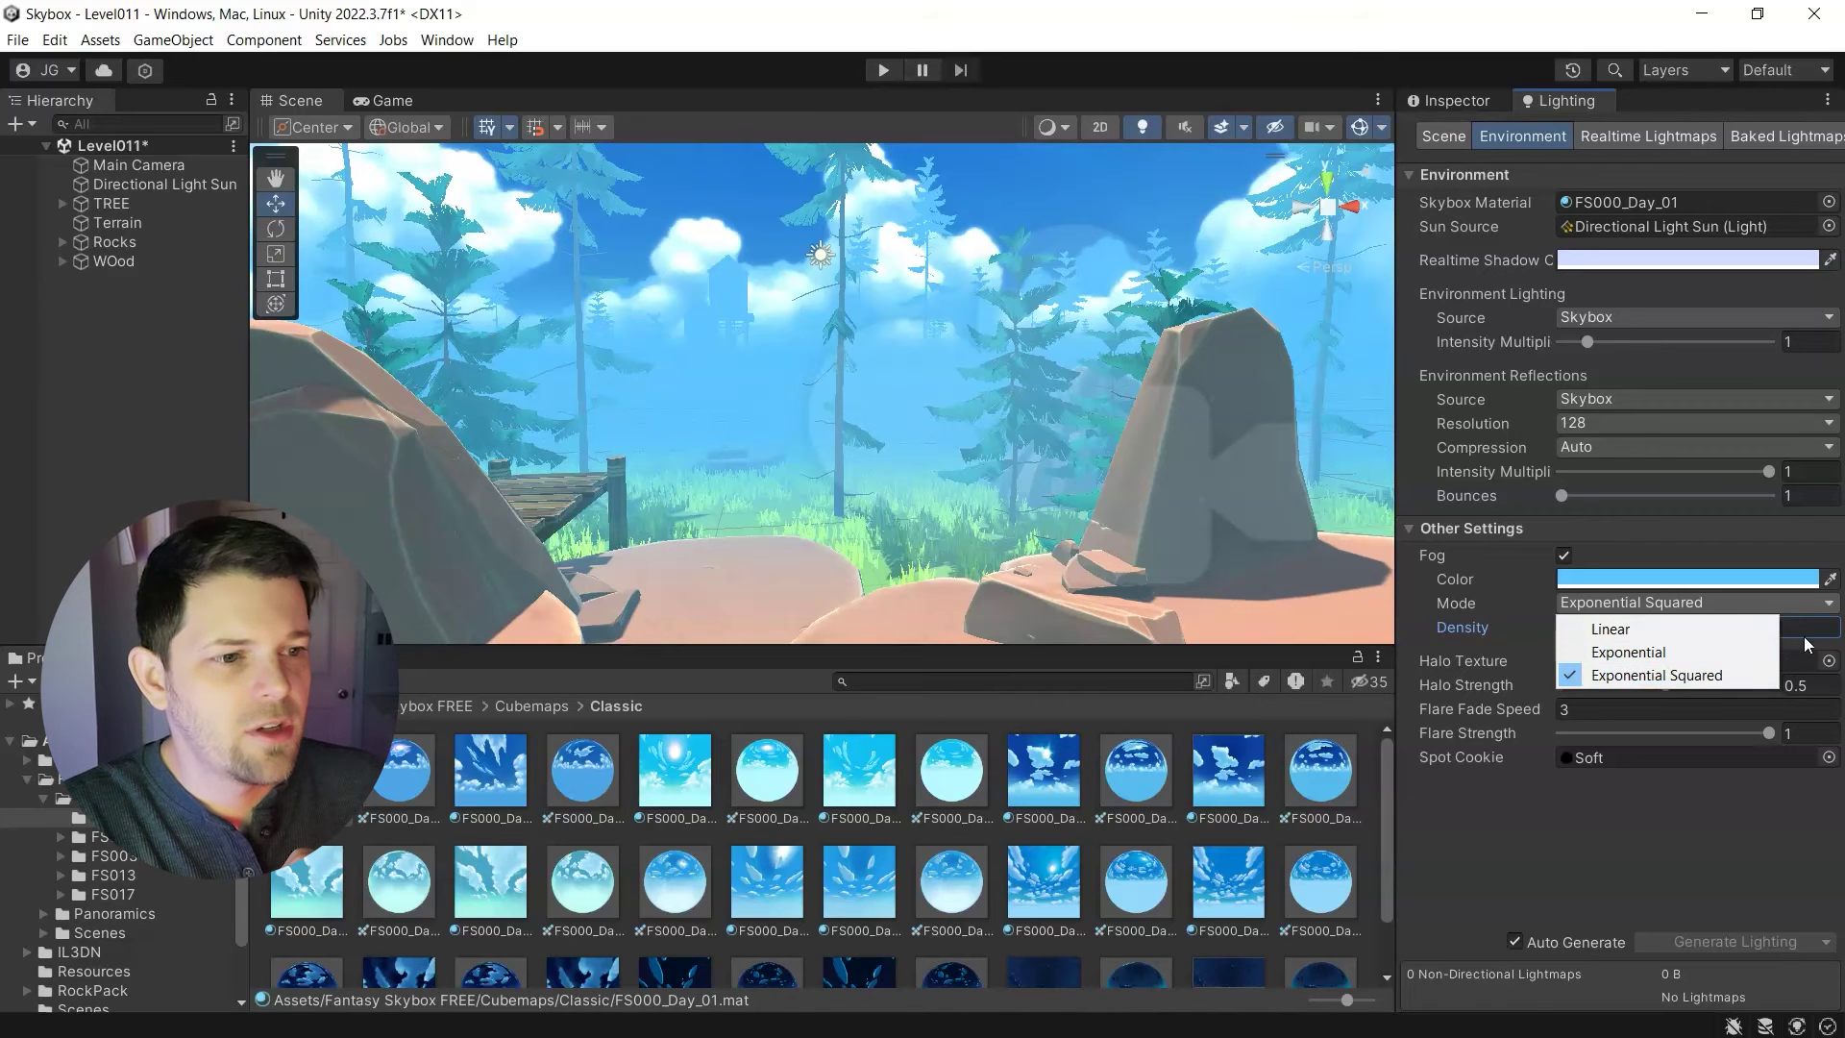
{"action": "left_click", "coordinate": [1651, 676]}
{"action": "left_click", "coordinate": [1624, 630]}
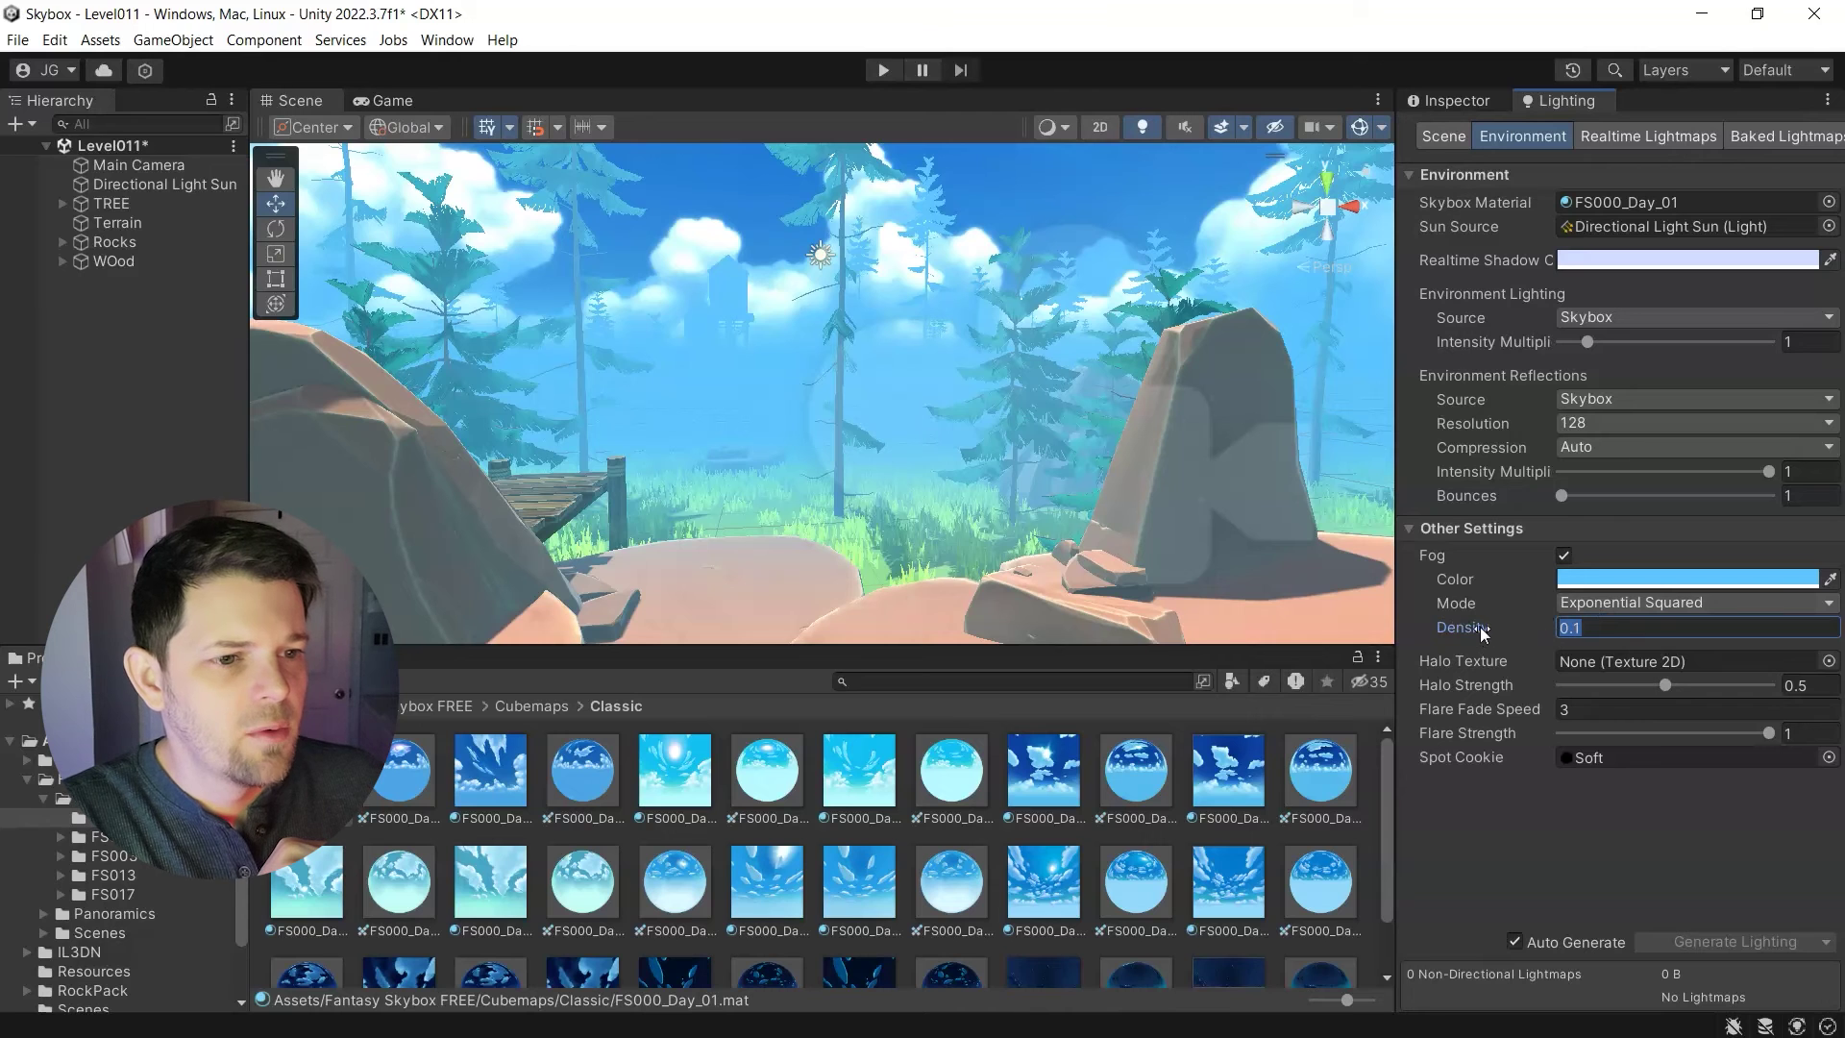
{"action": "left_click_drag", "start_coordinate": [1457, 625], "coordinate": [1451, 626]}
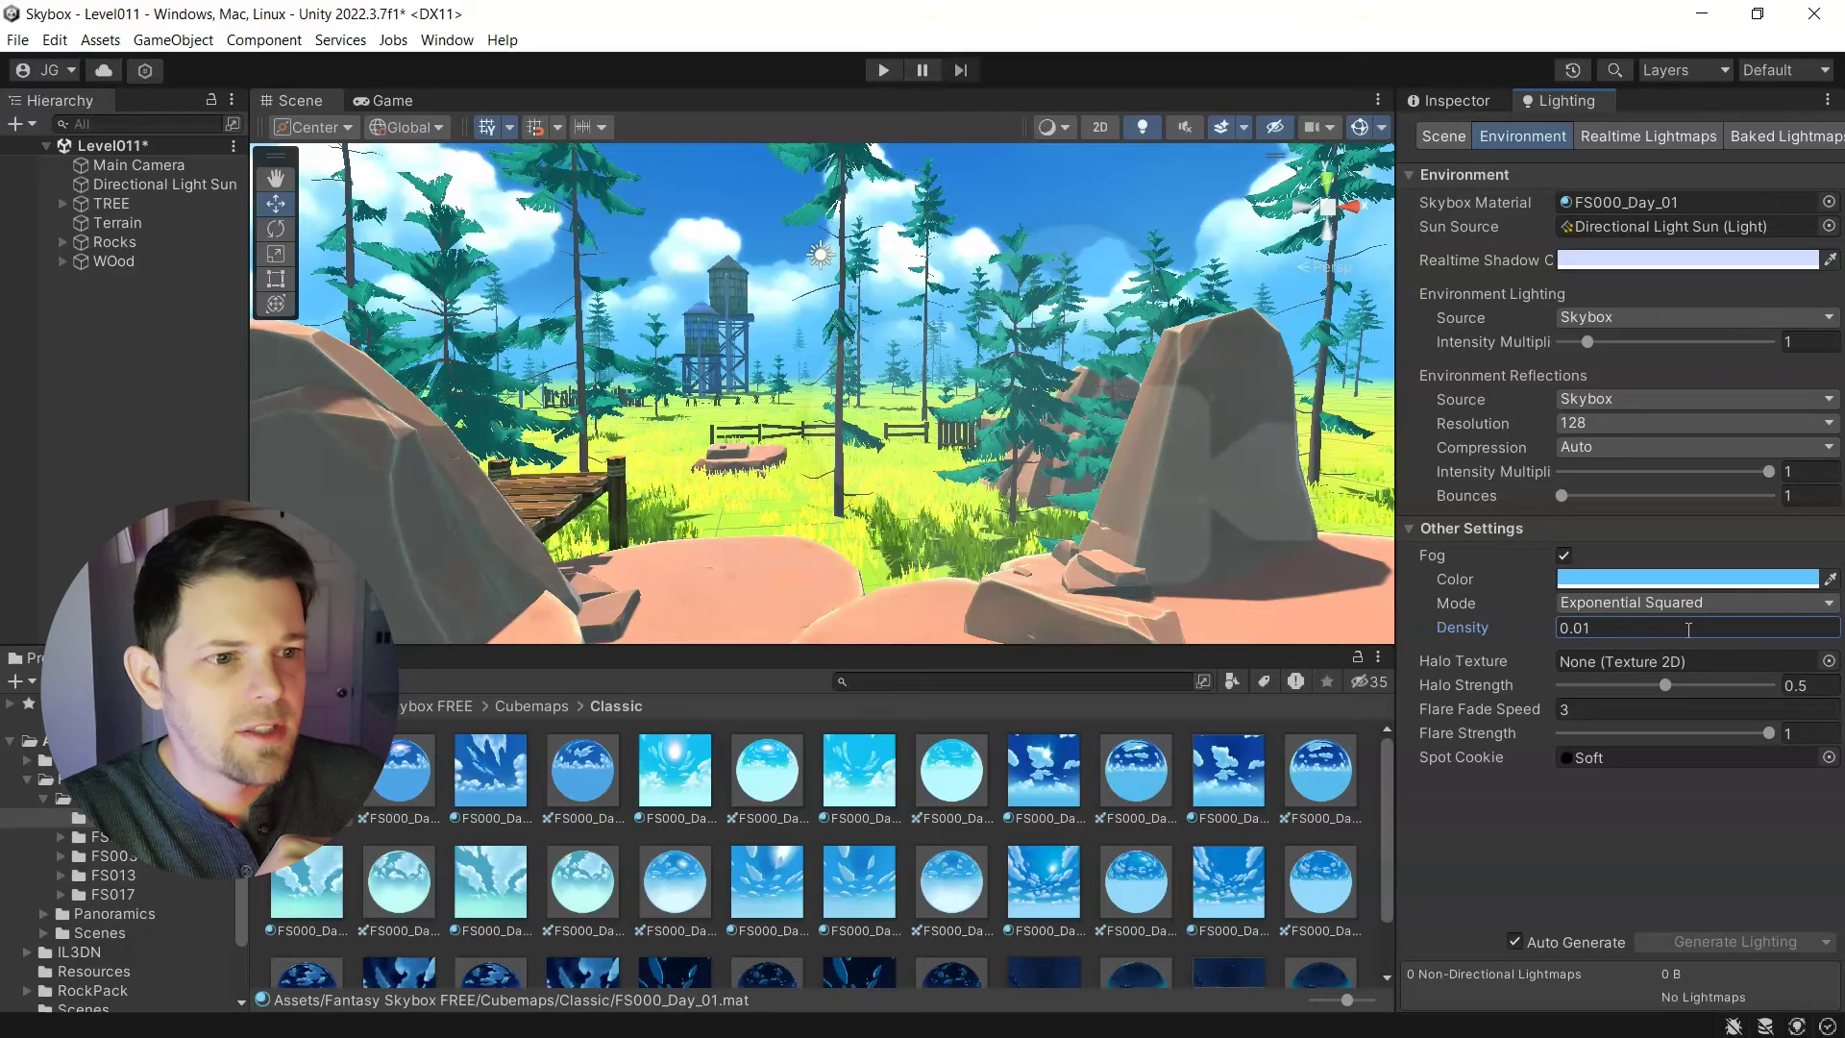
{"action": "type", "text": "0.015"}
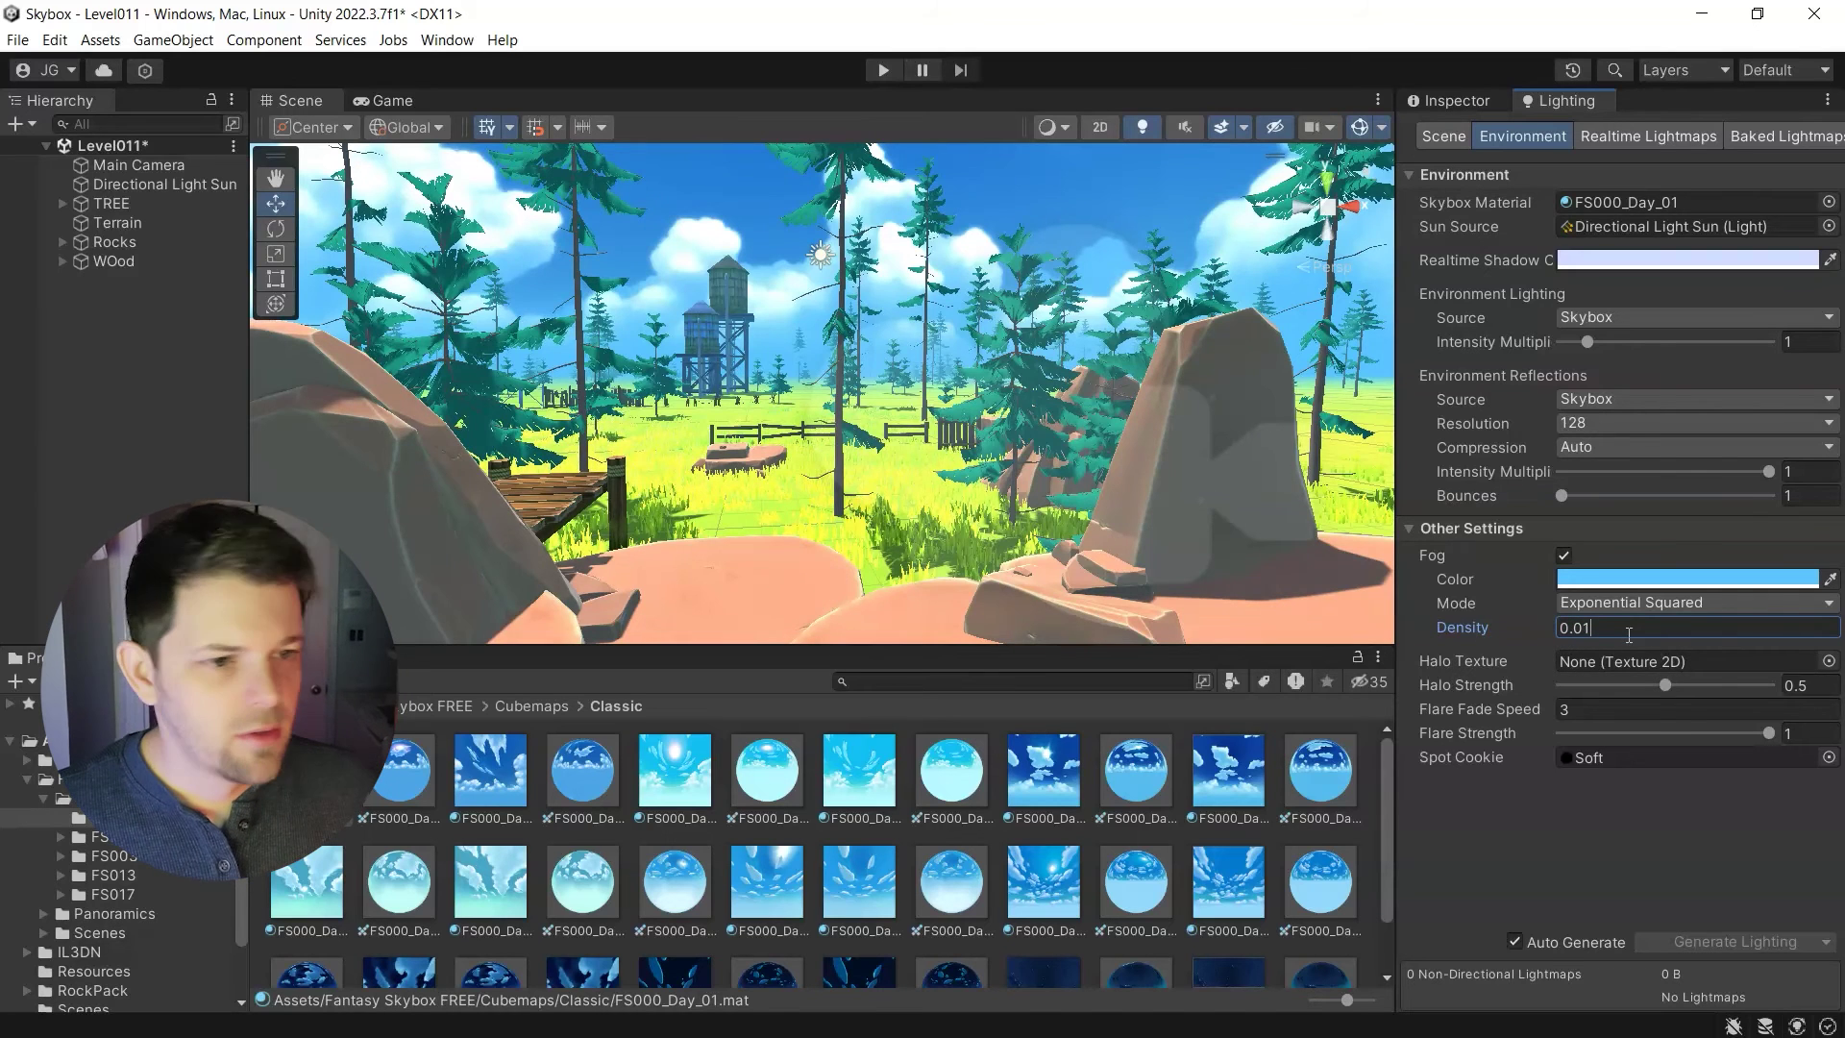